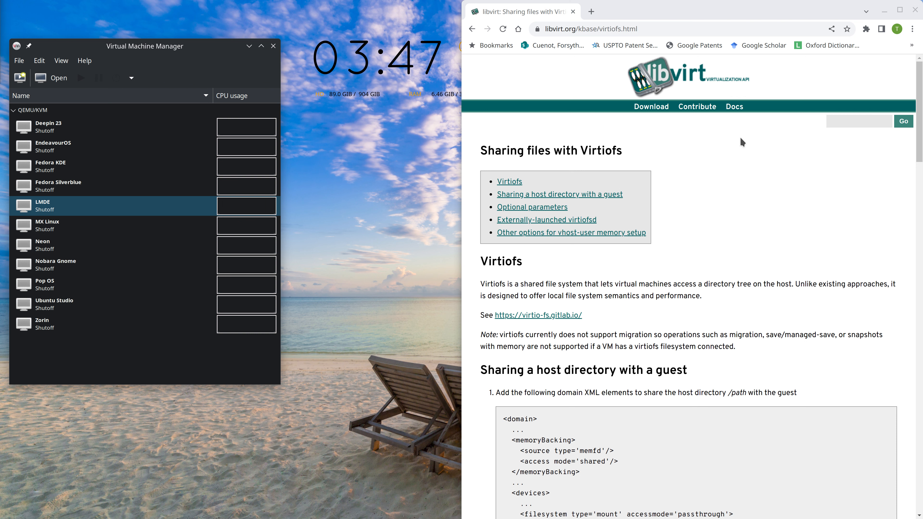
Open the LMDE machine's XML details and tile that window left of the virtiofs guide.
{"action": "scroll", "coordinate": [723, 155], "scroll_direction": "down", "scroll_amount": 2}
{"action": "scroll", "coordinate": [704, 163], "scroll_direction": "down", "scroll_amount": 6}
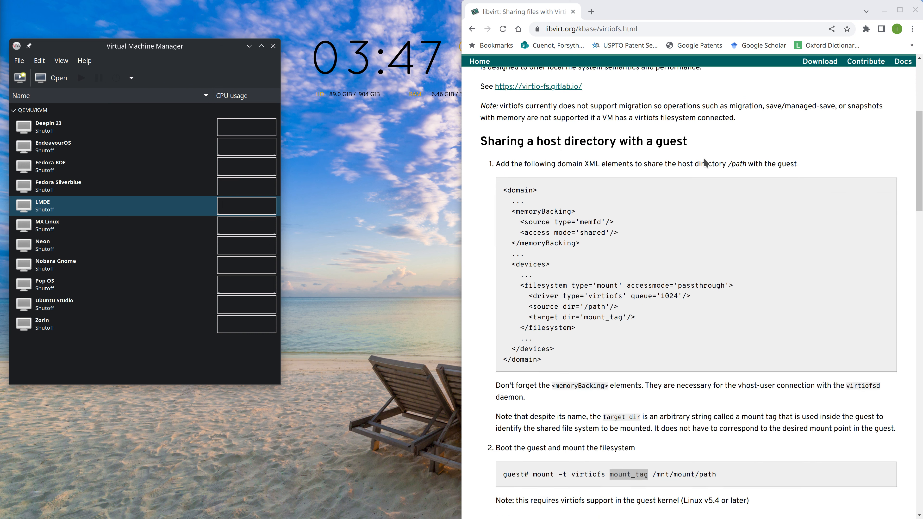
{"action": "scroll", "coordinate": [696, 183], "scroll_direction": "up", "scroll_amount": 3}
{"action": "scroll", "coordinate": [695, 182], "scroll_direction": "up", "scroll_amount": 6}
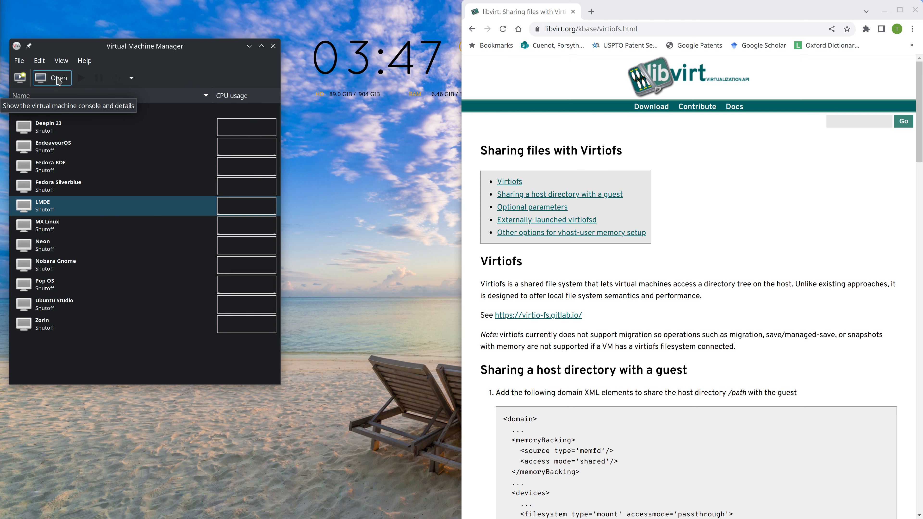
{"action": "left_click", "coordinate": [58, 80]}
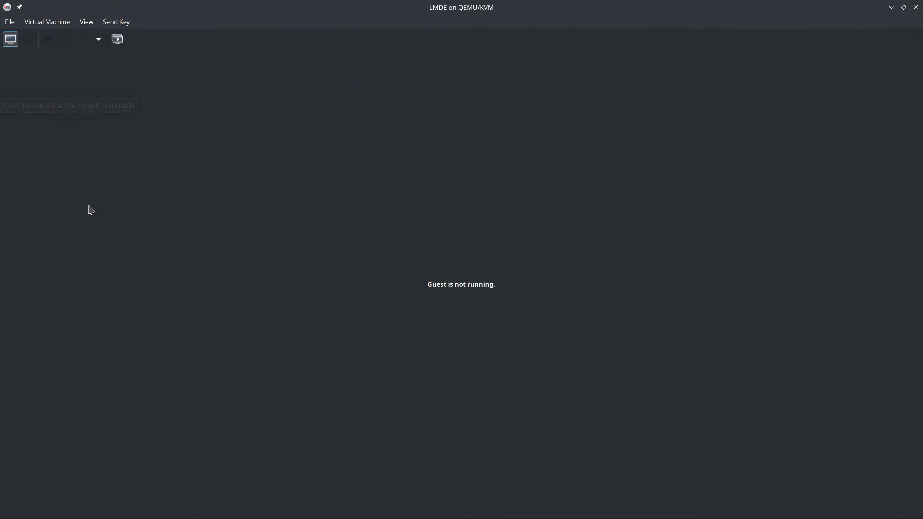
{"action": "left_click", "coordinate": [86, 23]}
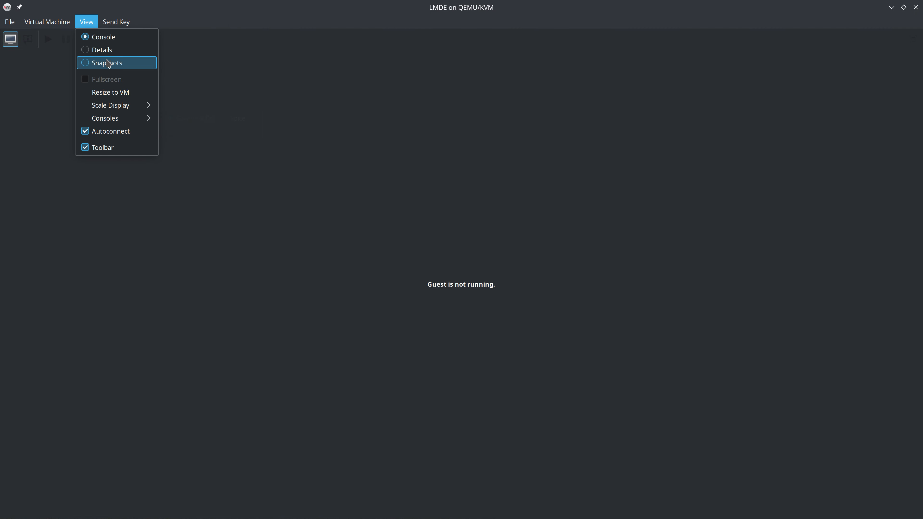
{"action": "left_click", "coordinate": [93, 51]}
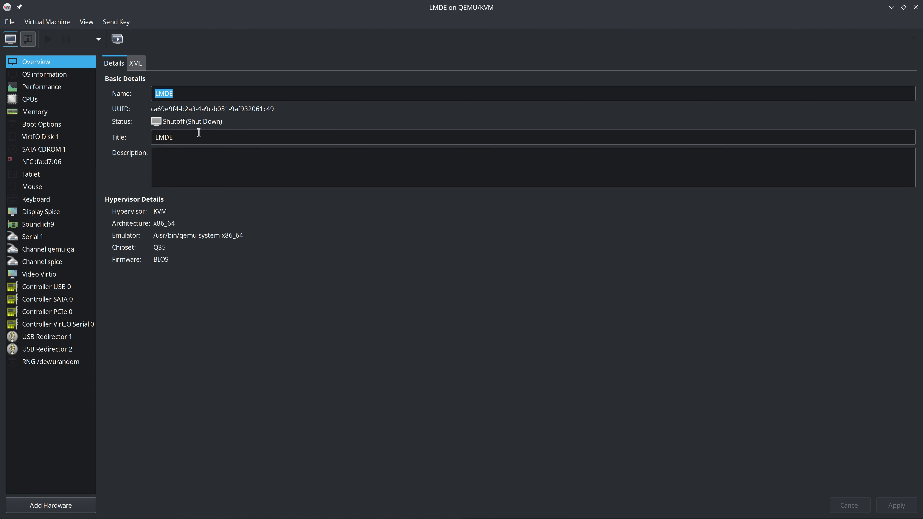
{"action": "left_click", "coordinate": [136, 63]}
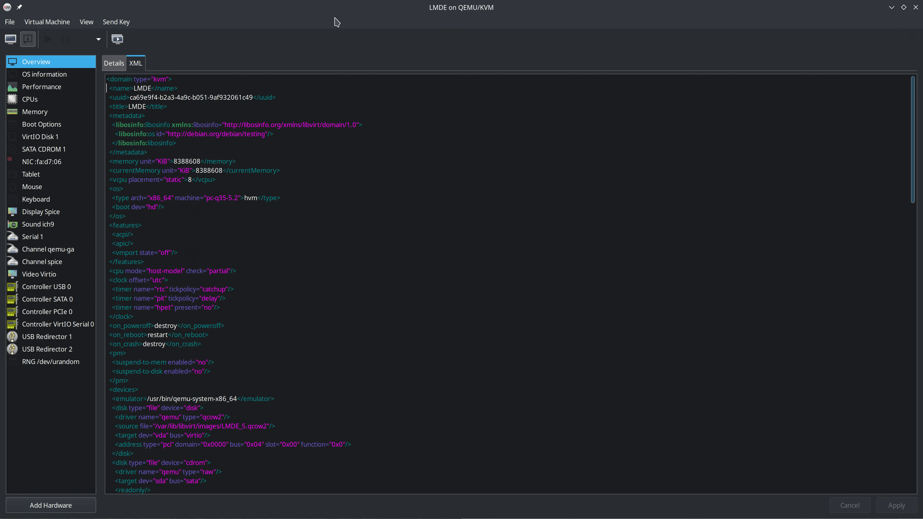
{"action": "key", "text": "super+Left"}
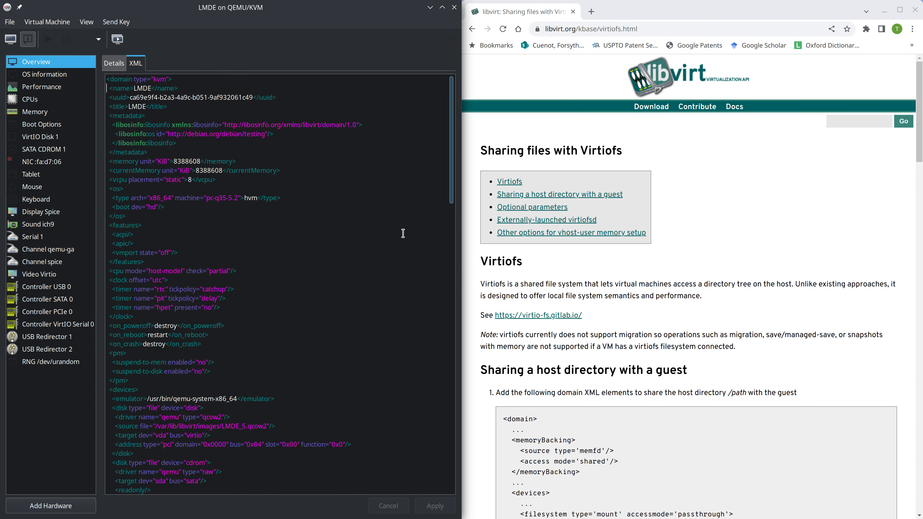
Copy the guide's memoryBacking example (memfd source, shared access) and paste it after </metadata>.
{"action": "scroll", "coordinate": [564, 319], "scroll_direction": "down", "scroll_amount": 3}
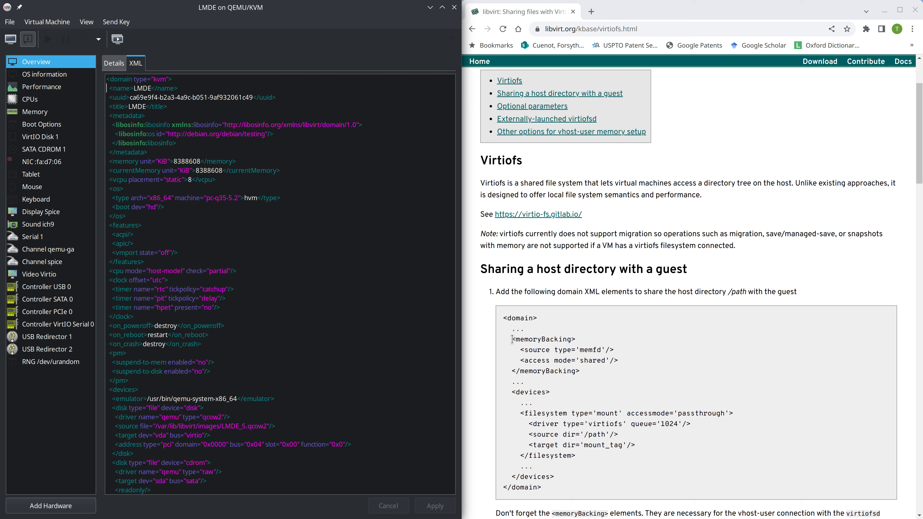
{"action": "left_click_drag", "start_coordinate": [512, 339], "coordinate": [583, 372]}
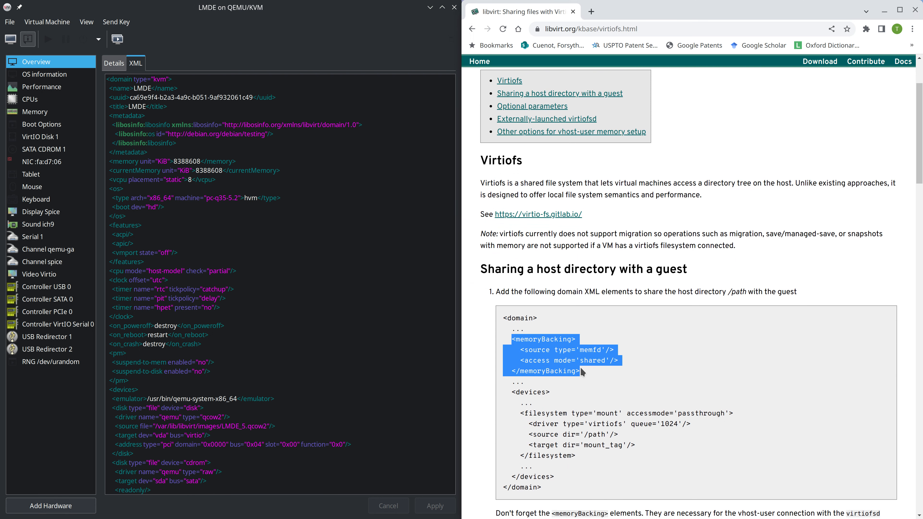
{"action": "right_click", "coordinate": [551, 356]}
{"action": "left_click", "coordinate": [568, 364]}
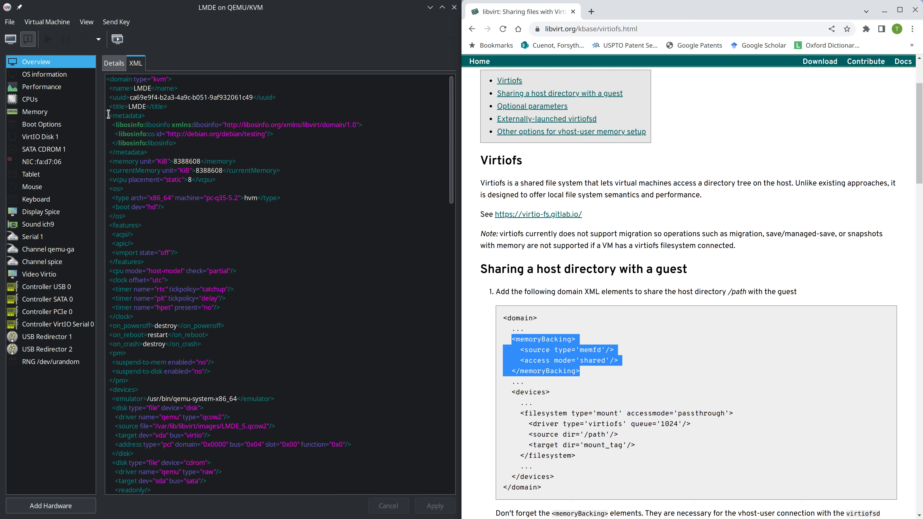
{"action": "left_click", "coordinate": [149, 152]}
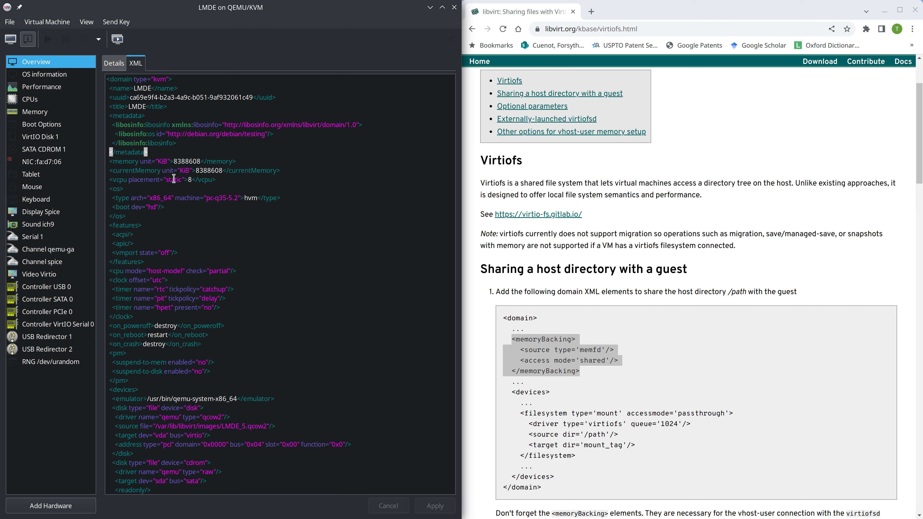
{"action": "key", "text": "Return"}
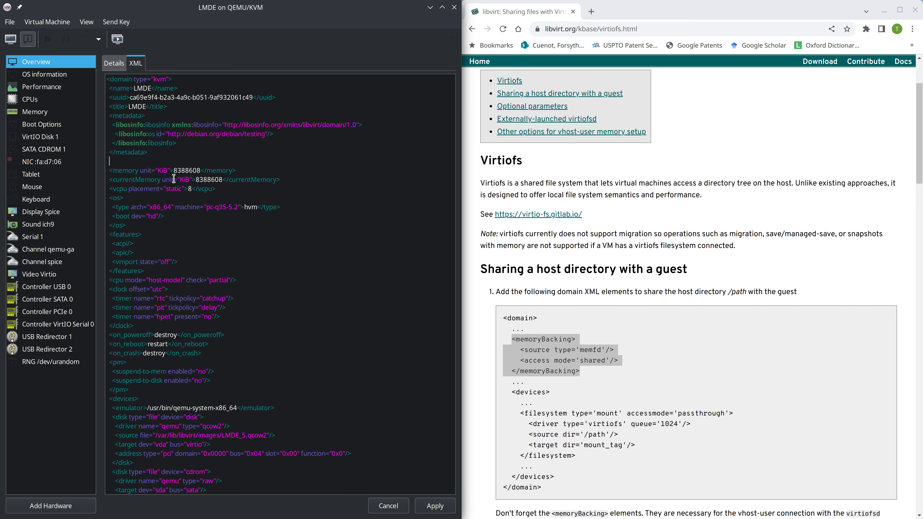
{"action": "key", "text": "ctrl+v"}
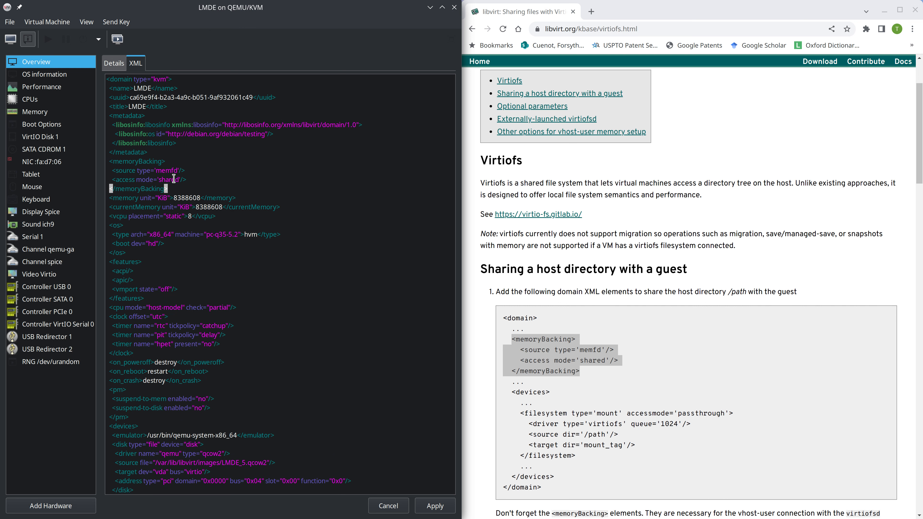
{"action": "scroll", "coordinate": [510, 322], "scroll_direction": "down", "scroll_amount": 3}
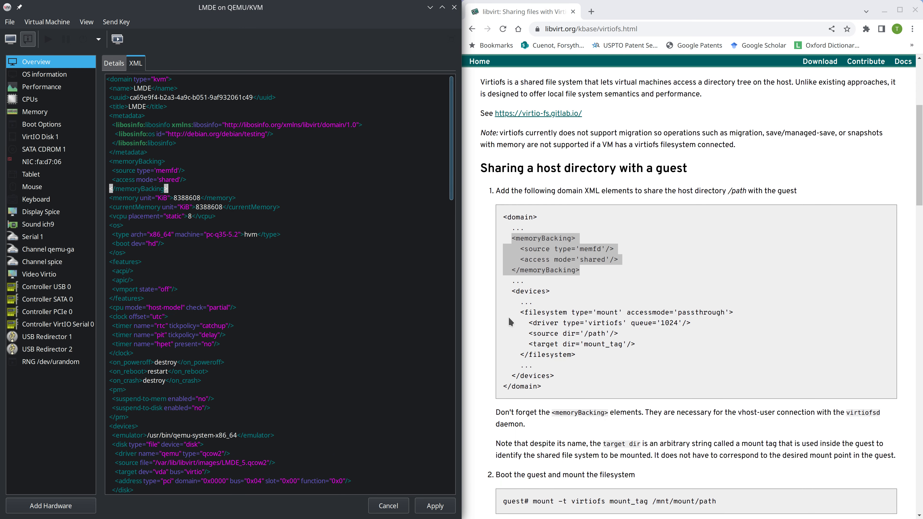
Paste the guide's virtiofs filesystem example (source /path, target mount_tag) on a new line under <devices>.
{"action": "left_click_drag", "start_coordinate": [520, 311], "coordinate": [583, 358]}
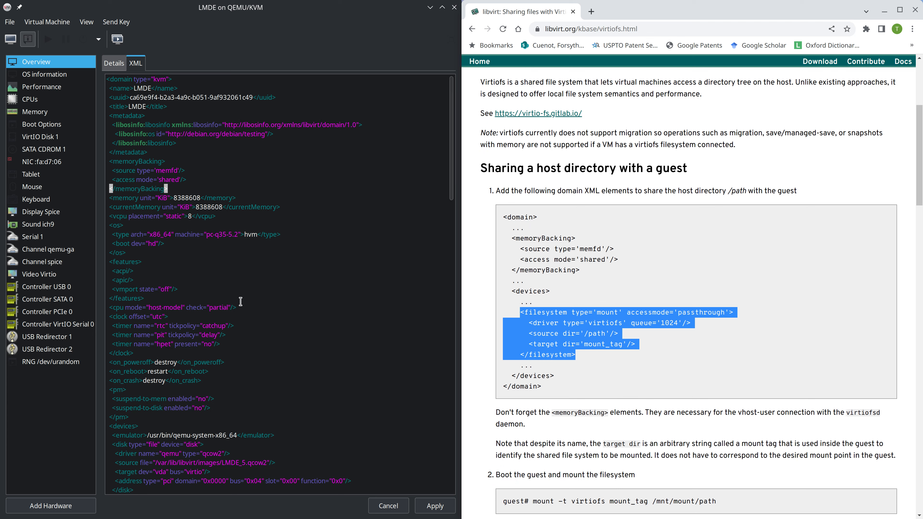
{"action": "scroll", "coordinate": [252, 331], "scroll_direction": "down", "scroll_amount": 3}
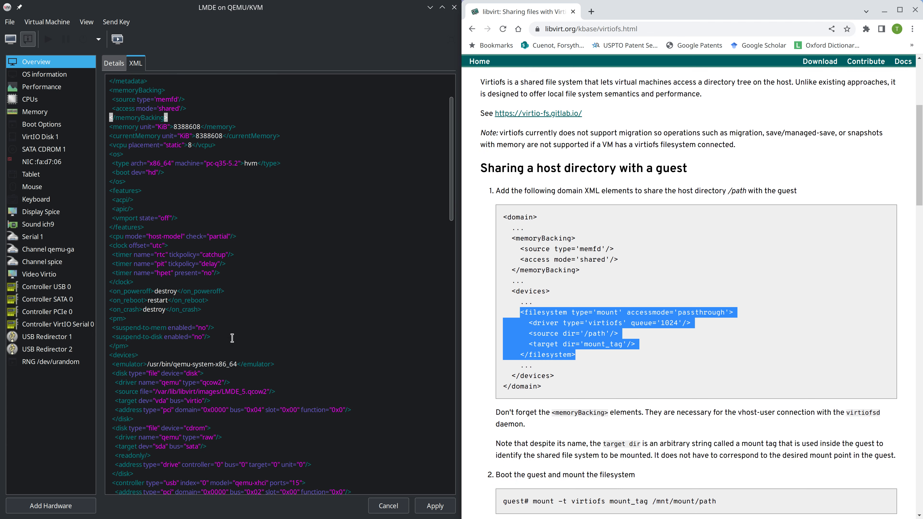
{"action": "left_click", "coordinate": [138, 355]}
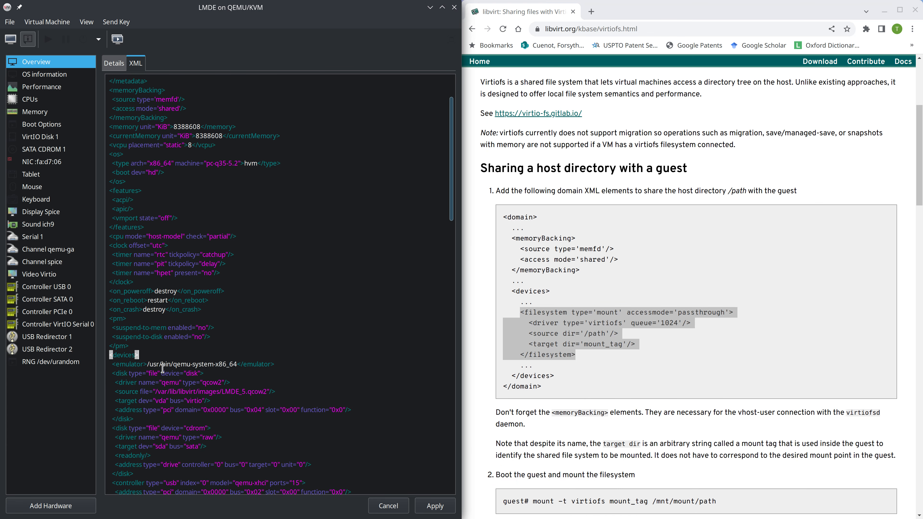
{"action": "scroll", "coordinate": [171, 356], "scroll_direction": "down", "scroll_amount": 8}
{"action": "scroll", "coordinate": [173, 353], "scroll_direction": "down", "scroll_amount": 20}
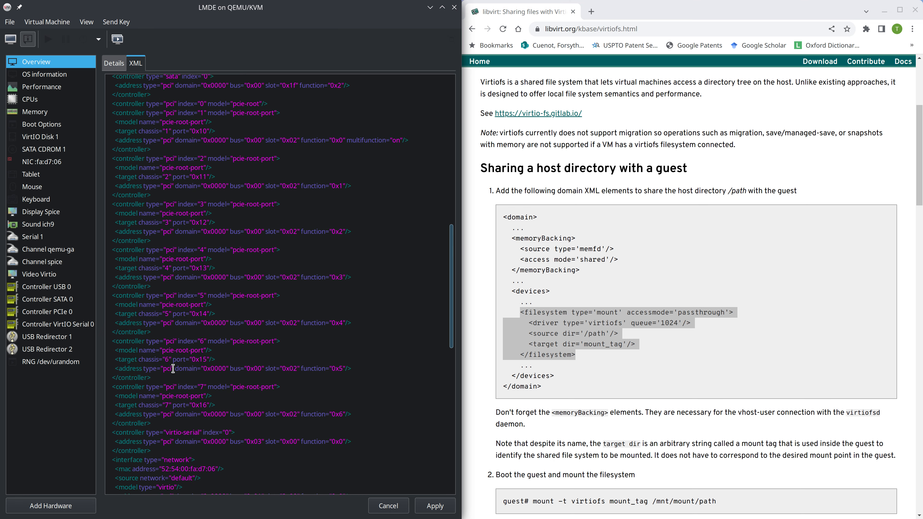
{"action": "scroll", "coordinate": [143, 461], "scroll_direction": "up", "scroll_amount": 20}
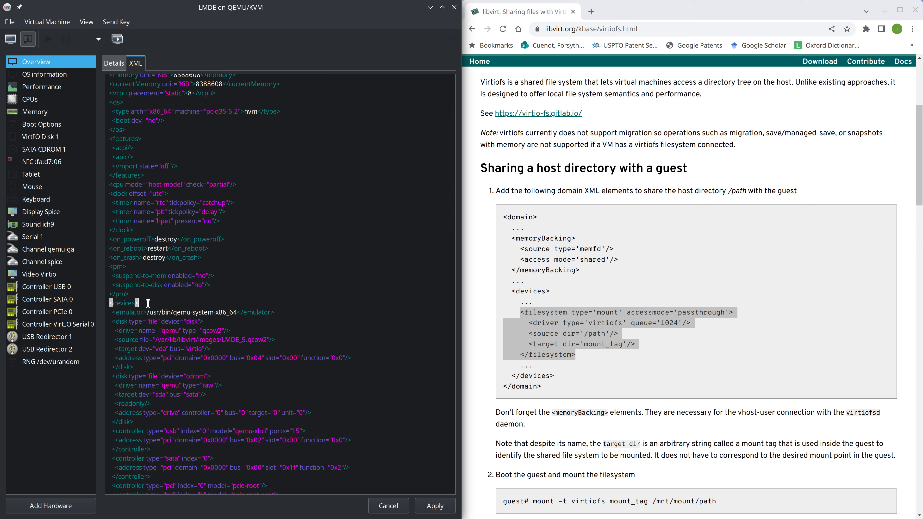
{"action": "key", "text": "Return"}
{"action": "key", "text": "ctrl+v"}
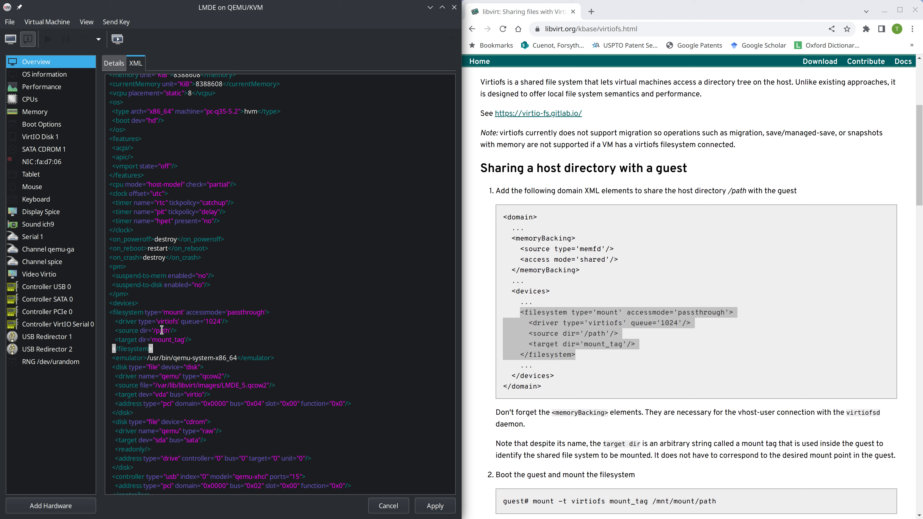
{"action": "left_click", "coordinate": [205, 331]}
Open a file manager tiled on the right half and create a Share folder in home.
{"action": "key", "text": "super+e"}
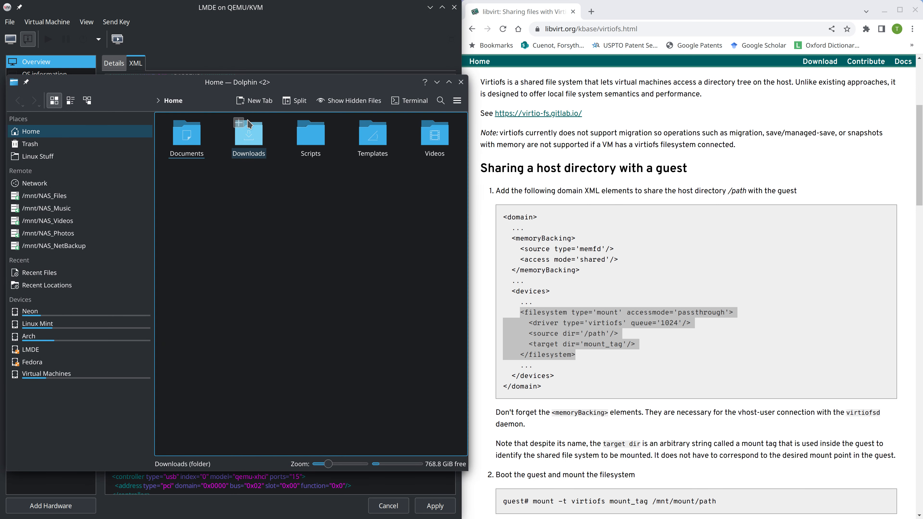
{"action": "key", "text": "super+Right"}
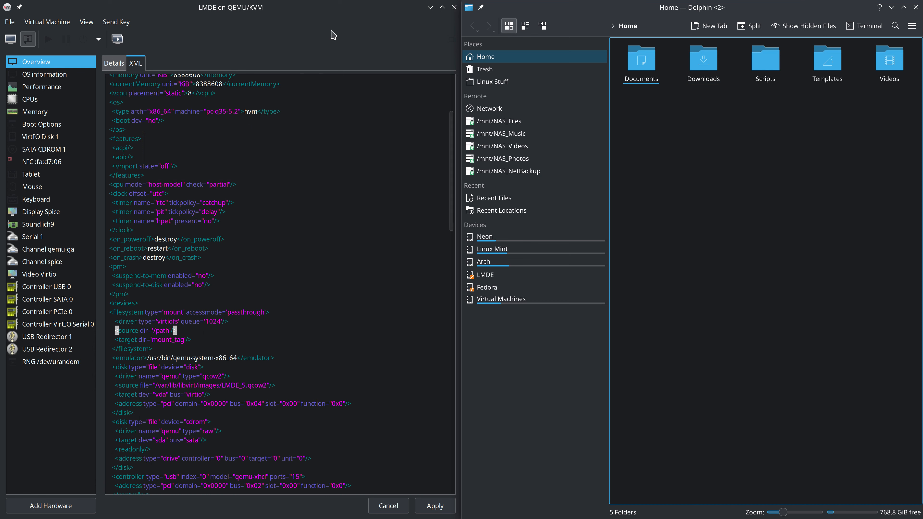
{"action": "right_click", "coordinate": [661, 118]}
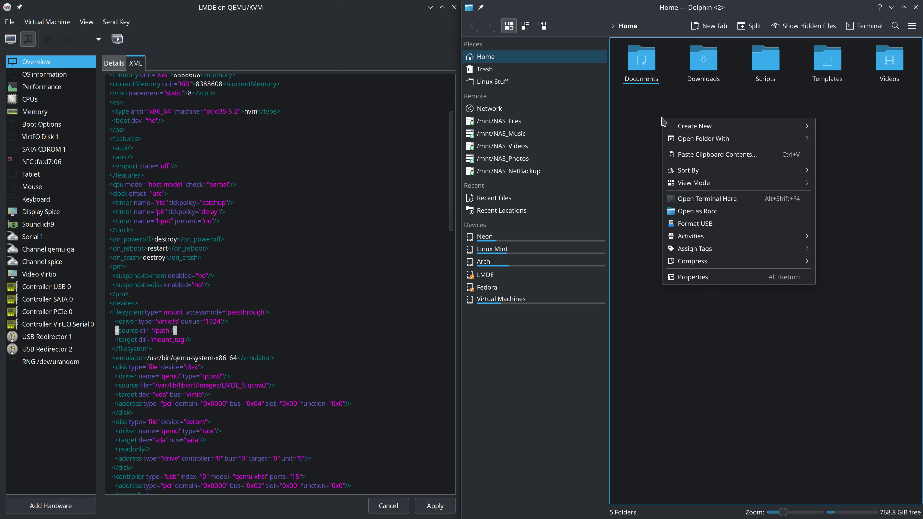
{"action": "mouse_move", "coordinate": [684, 129]}
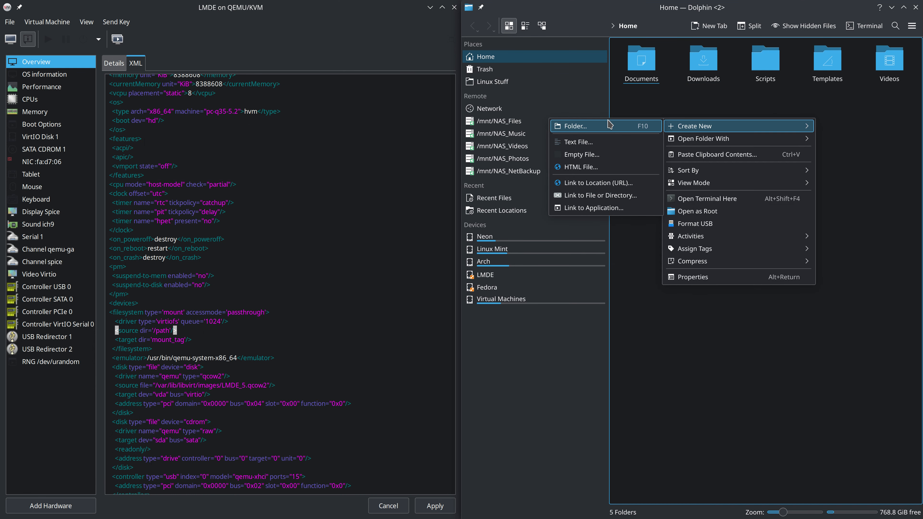
{"action": "left_click", "coordinate": [588, 126]}
{"action": "type", "text": "Share"}
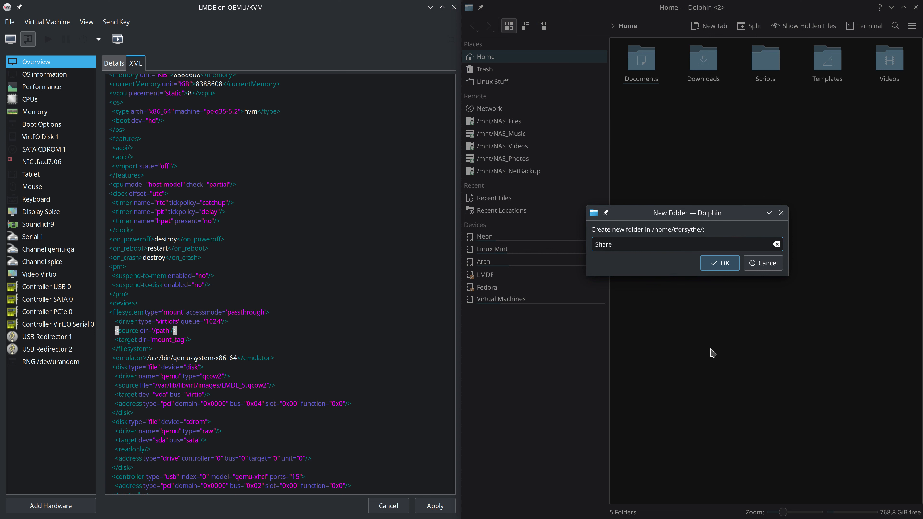
{"action": "left_click", "coordinate": [733, 263]}
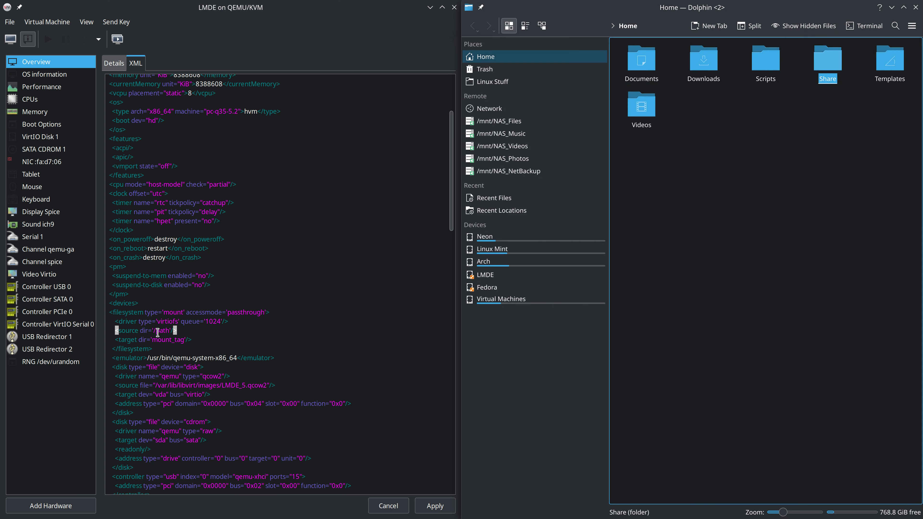
Point the virtiofs source dir to the home Share folder and show Dolphin's terminal panel.
{"action": "left_click", "coordinate": [169, 330]}
{"action": "key", "text": "BackSpace"}
{"action": "key", "text": "BackSpace"}
{"action": "key", "text": "BackSpace"}
{"action": "key", "text": "BackSpace"}
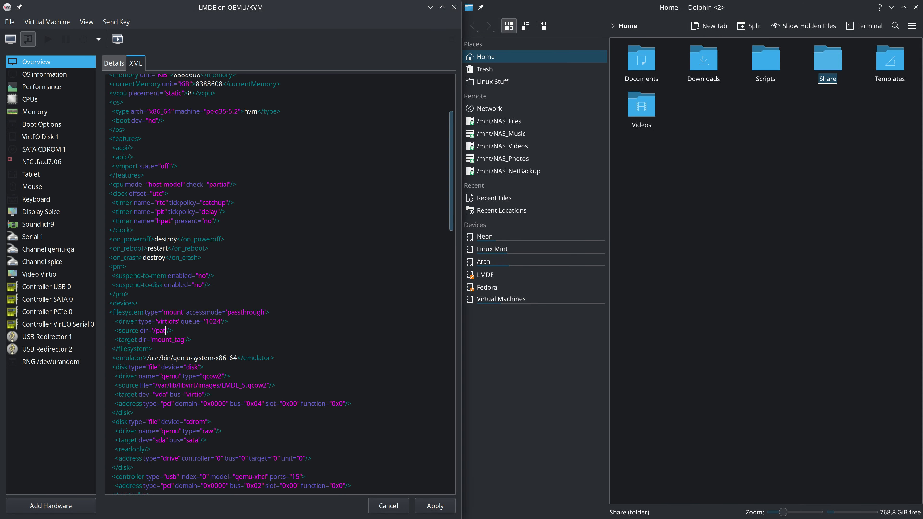
{"action": "type", "text": "home/tfor"}
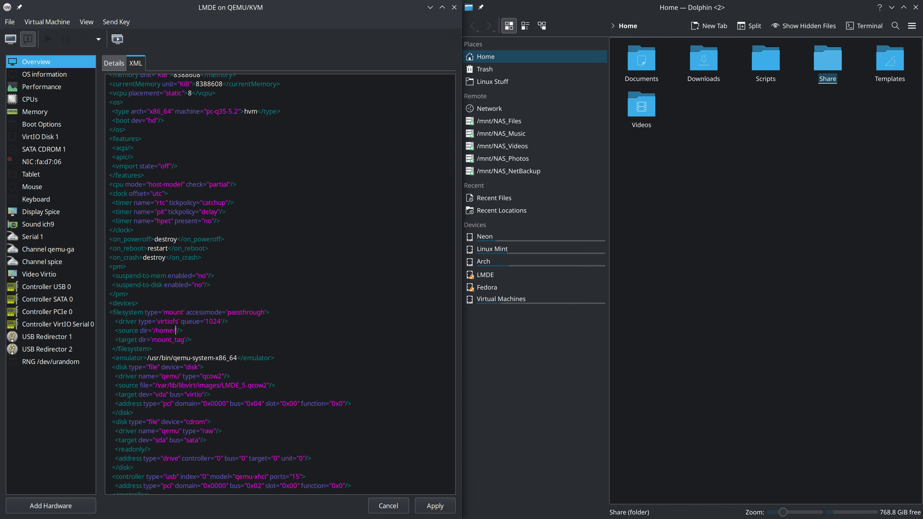
{"action": "type", "text": "sythe/Share"}
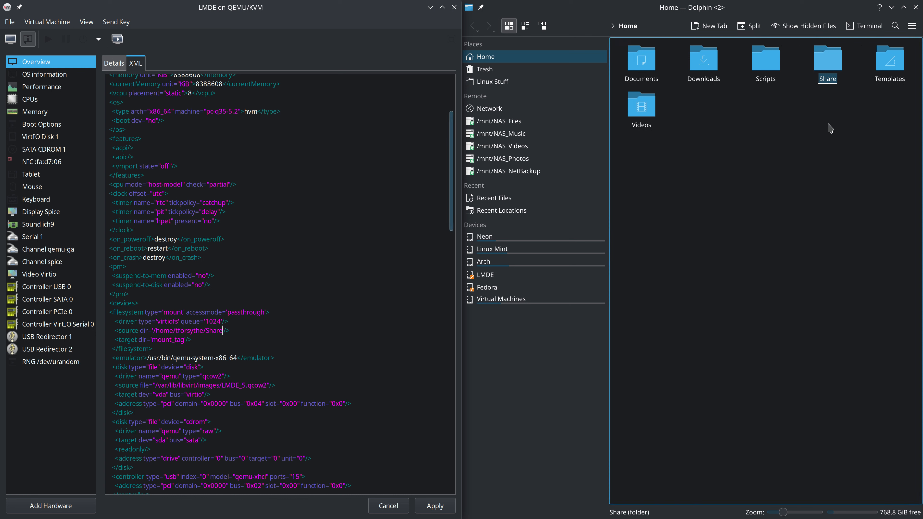
{"action": "left_click", "coordinate": [870, 30]}
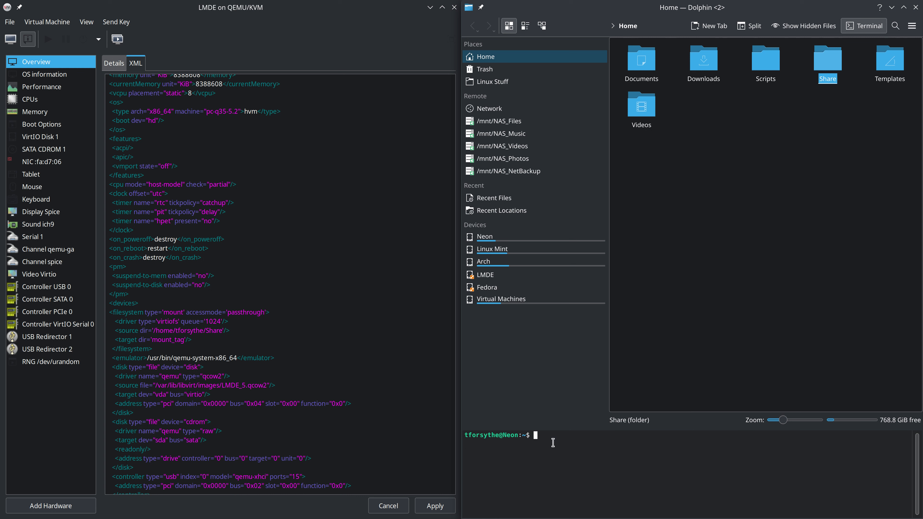
Run chmod 777 Share in Dolphin's terminal, then close the file manager.
{"action": "type", "text": "chmod 777 Share"}
{"action": "key", "text": "Return"}
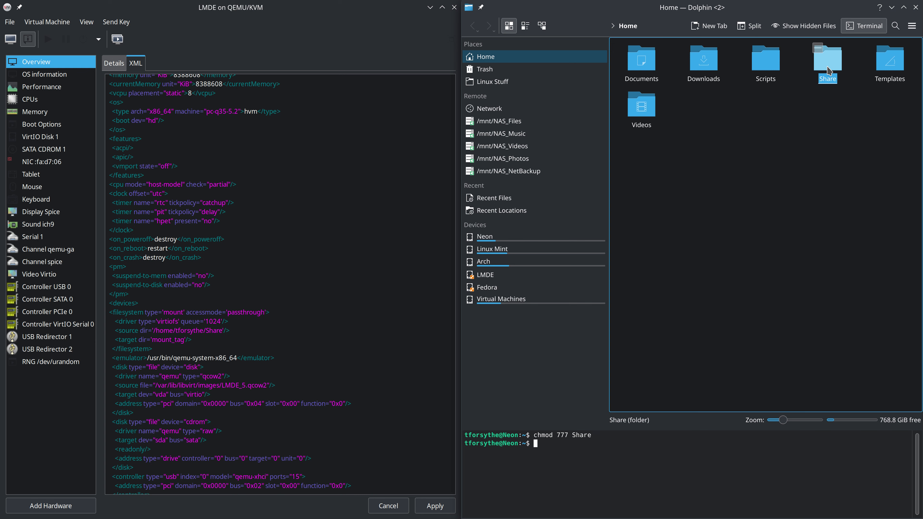
{"action": "left_click", "coordinate": [916, 8]}
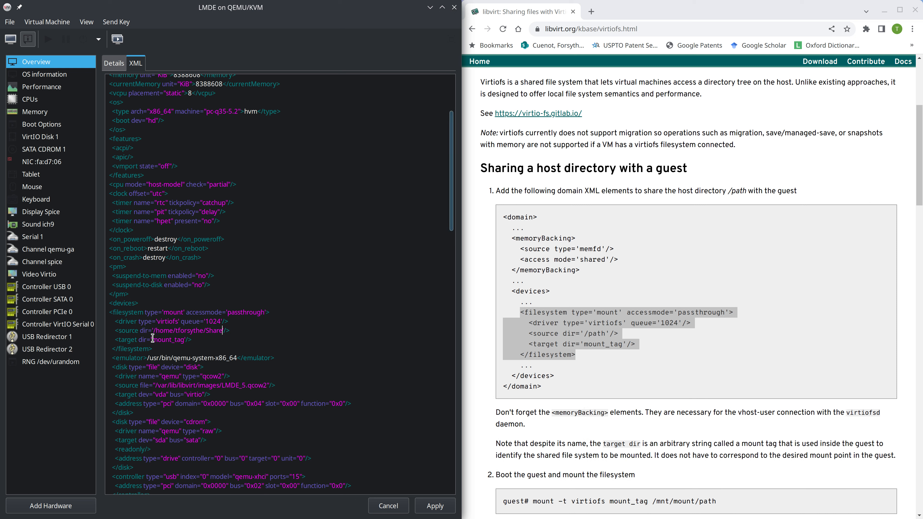
Replace mount_tag with sharepoint in the target dir line and apply the XML.
{"action": "left_click_drag", "start_coordinate": [152, 339], "coordinate": [158, 339]}
{"action": "left_click_drag", "start_coordinate": [180, 339], "coordinate": [184, 339]}
{"action": "left_click", "coordinate": [163, 338]}
{"action": "scroll", "coordinate": [526, 380], "scroll_direction": "down", "scroll_amount": 2}
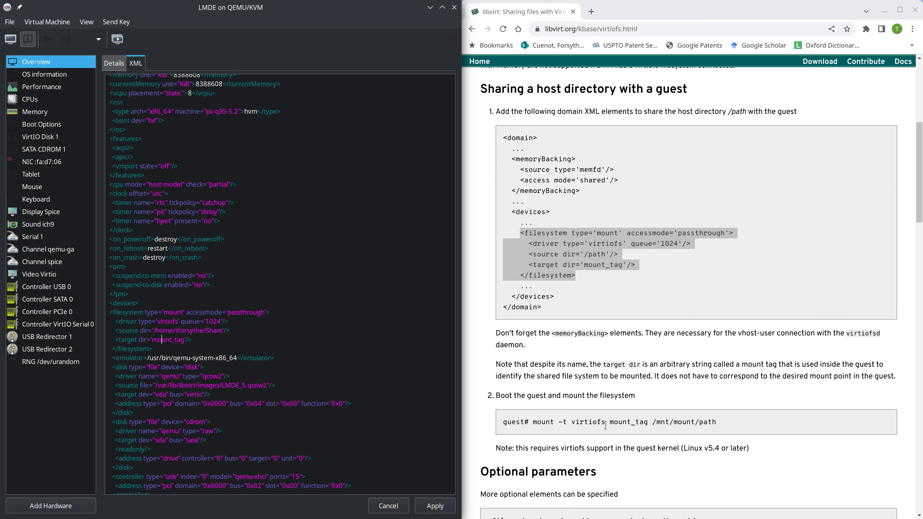
{"action": "left_click_drag", "start_coordinate": [609, 424], "coordinate": [648, 423]}
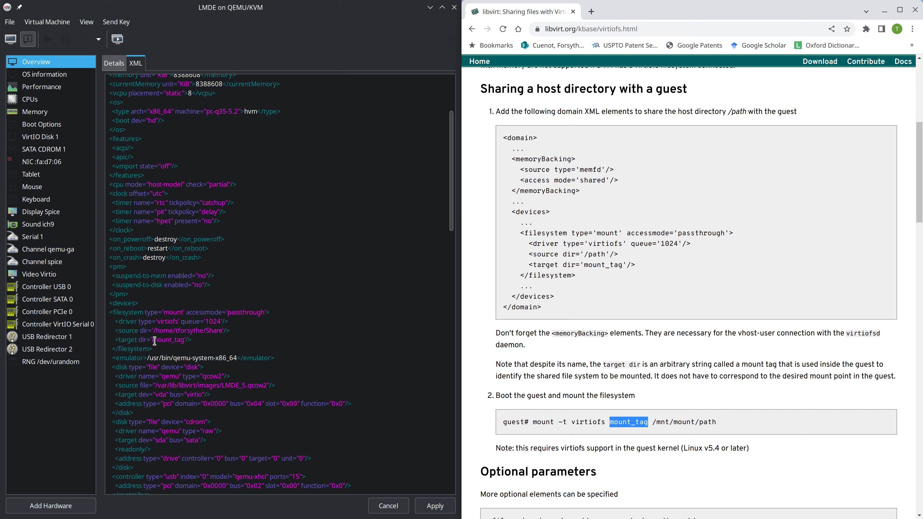
{"action": "left_click_drag", "start_coordinate": [152, 340], "coordinate": [184, 341]}
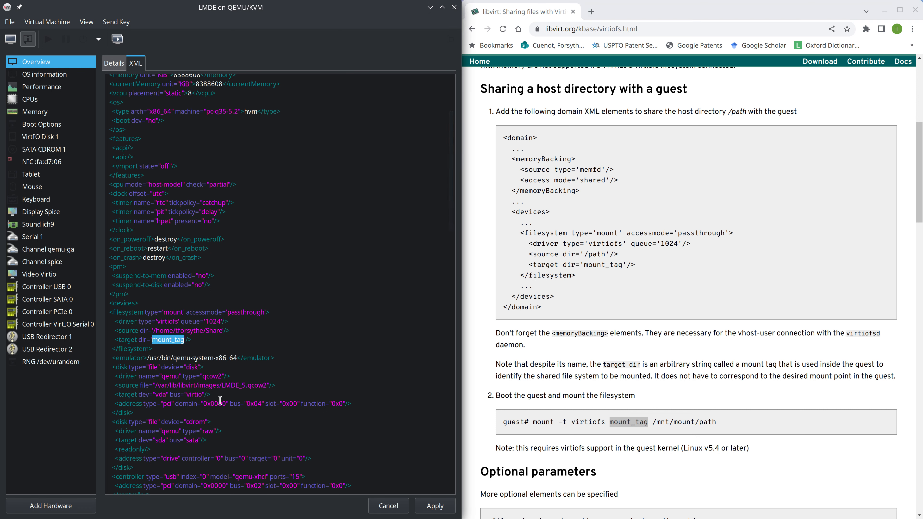
{"action": "type", "text": "sharepoin"}
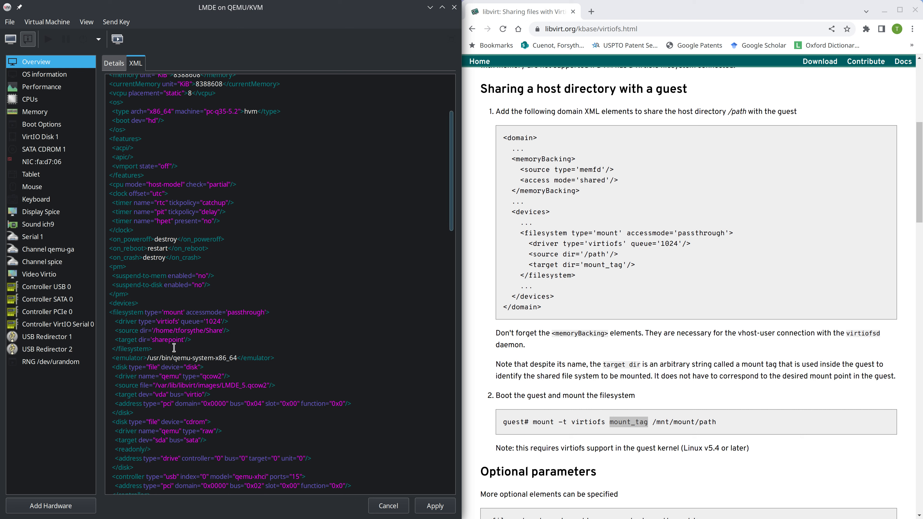
{"action": "left_click", "coordinate": [626, 422]}
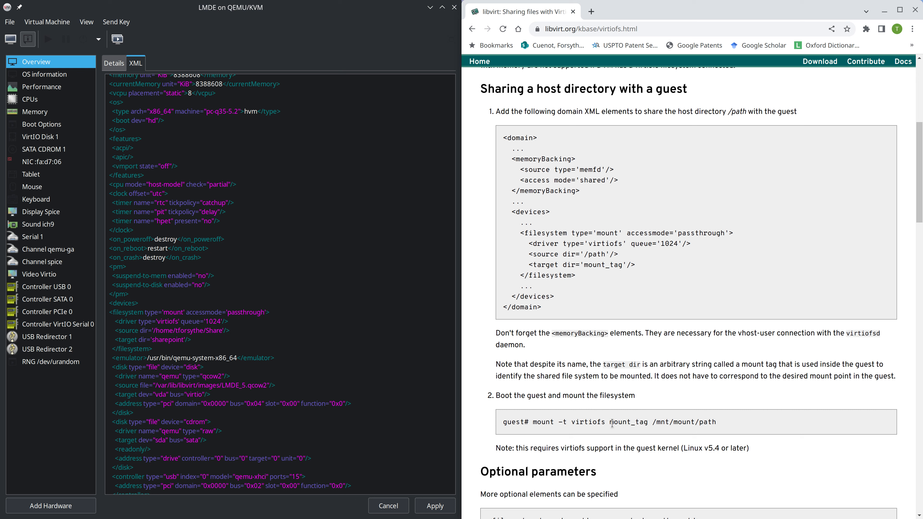
{"action": "left_click_drag", "start_coordinate": [613, 422], "coordinate": [649, 422]}
{"action": "left_click", "coordinate": [434, 507]}
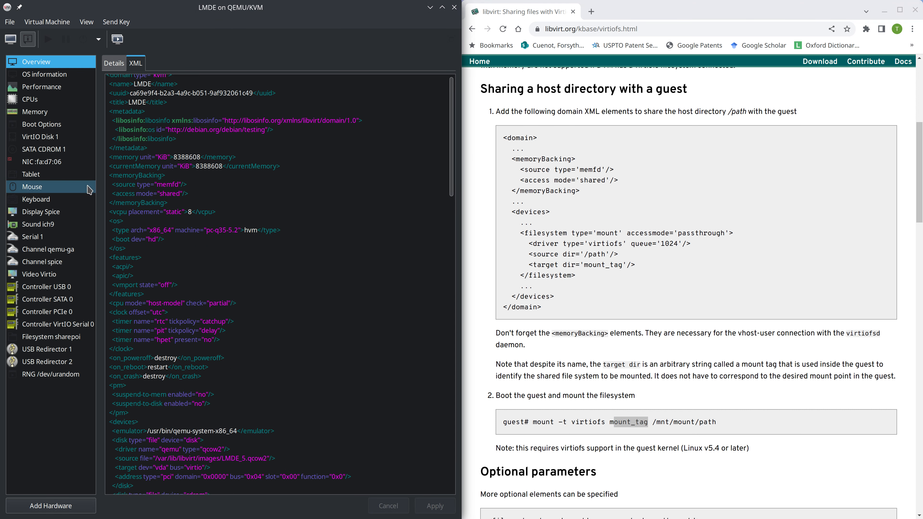
{"action": "left_click", "coordinate": [86, 22]}
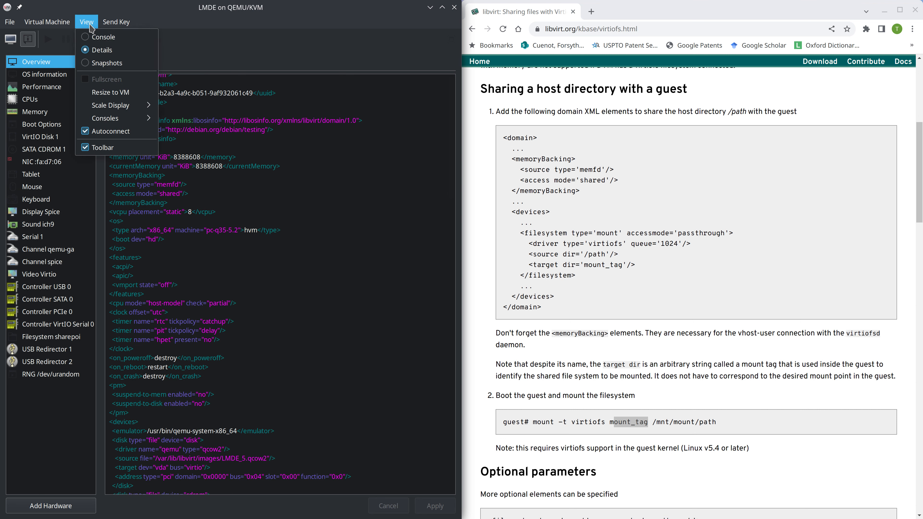
Switch to the console, power on LMDE, boot the default GRUB entry, and go fullscreen.
{"action": "left_click", "coordinate": [100, 36]}
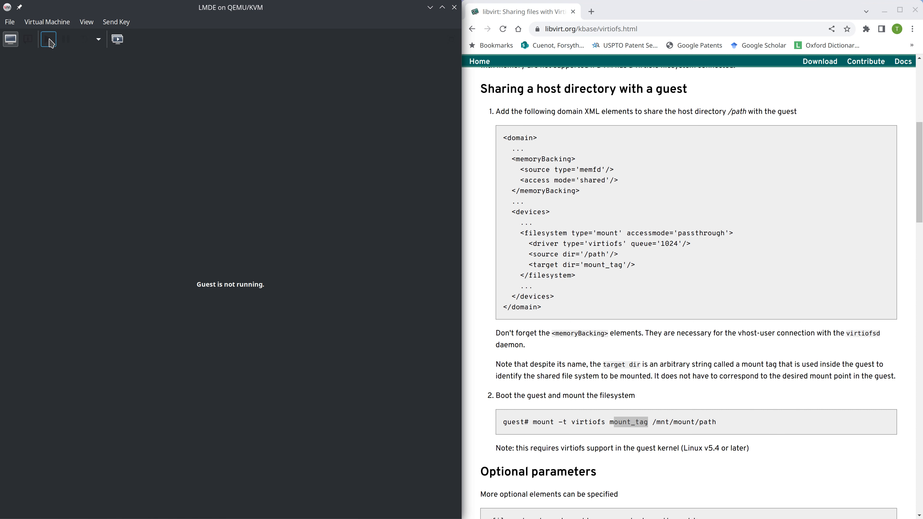
{"action": "left_click", "coordinate": [49, 40]}
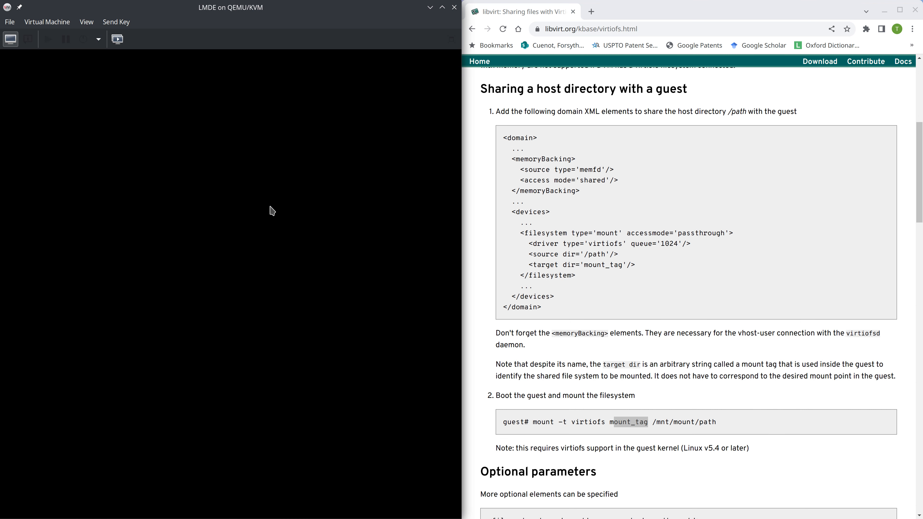
{"action": "key", "text": "Return"}
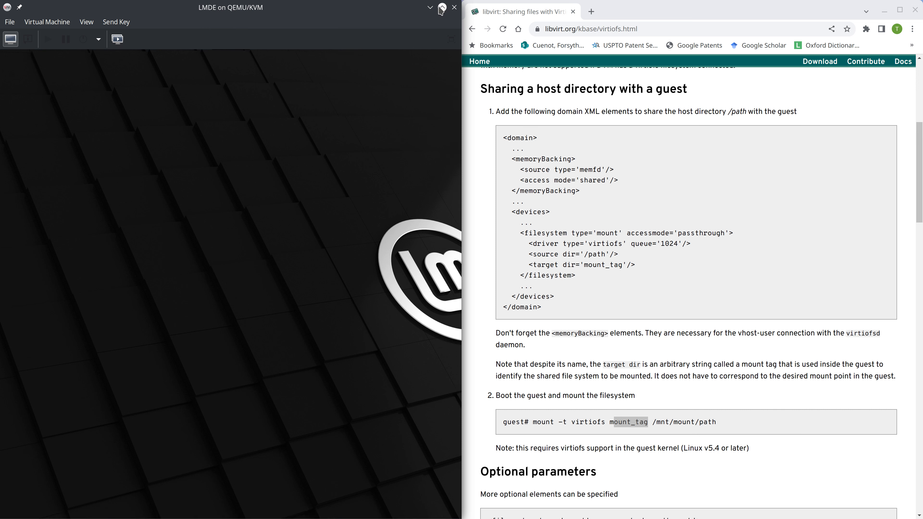
{"action": "left_click", "coordinate": [451, 39]}
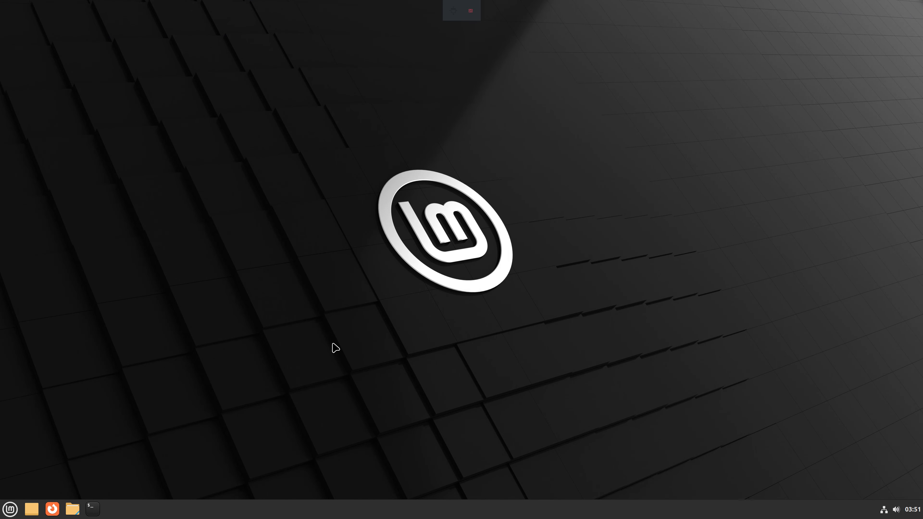
Open the guest's file manager and browse from File System into the empty mnt folder.
{"action": "left_click", "coordinate": [71, 509]}
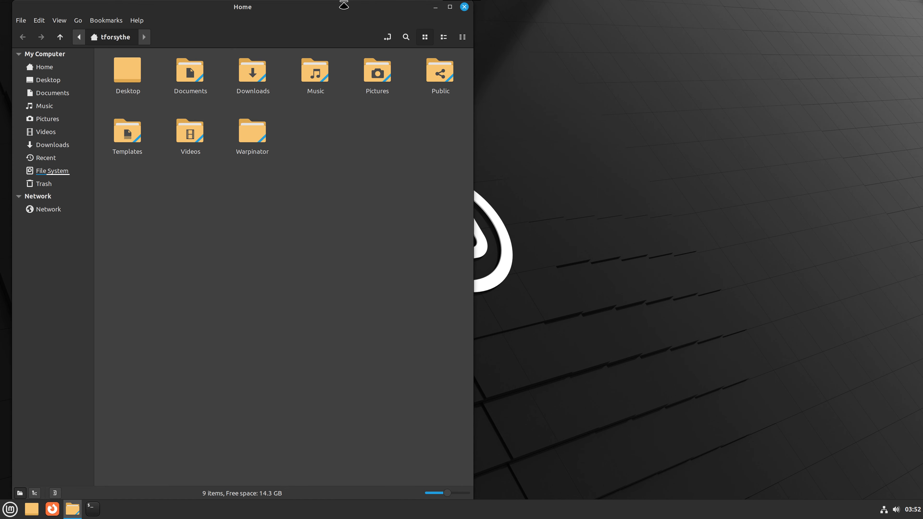
{"action": "left_click_drag", "start_coordinate": [344, 4], "coordinate": [415, 35]}
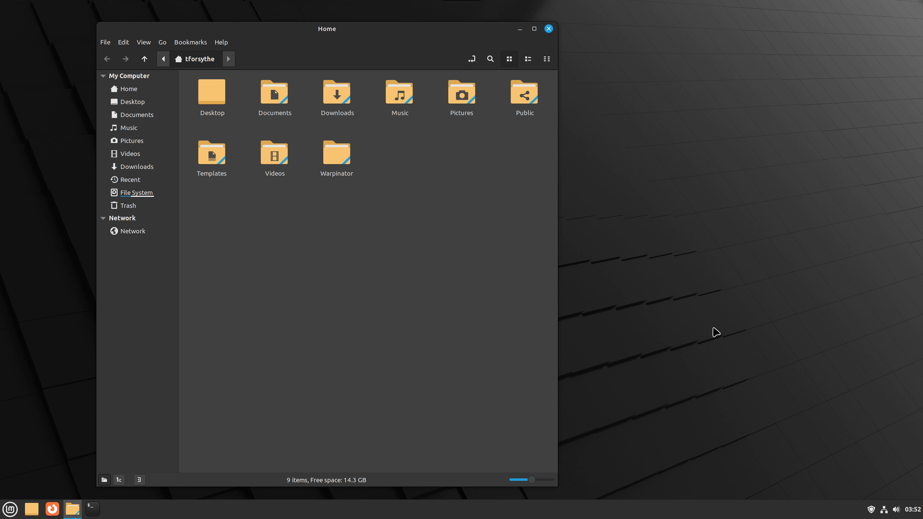
{"action": "left_click", "coordinate": [148, 196]}
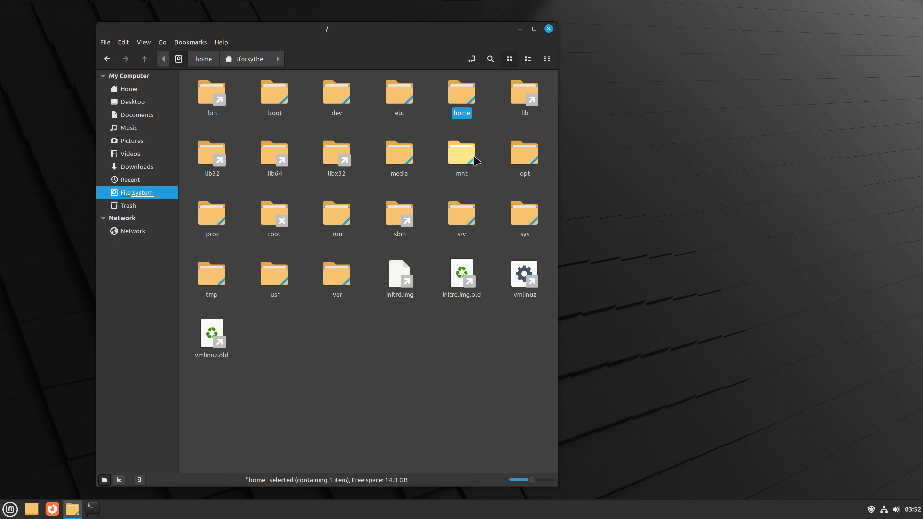
{"action": "double_click", "coordinate": [467, 161]}
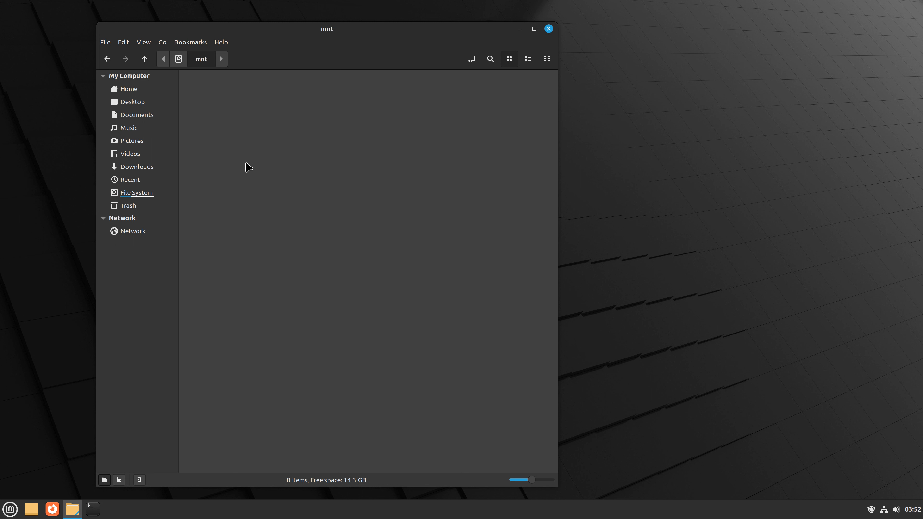
{"action": "right_click", "coordinate": [232, 148]}
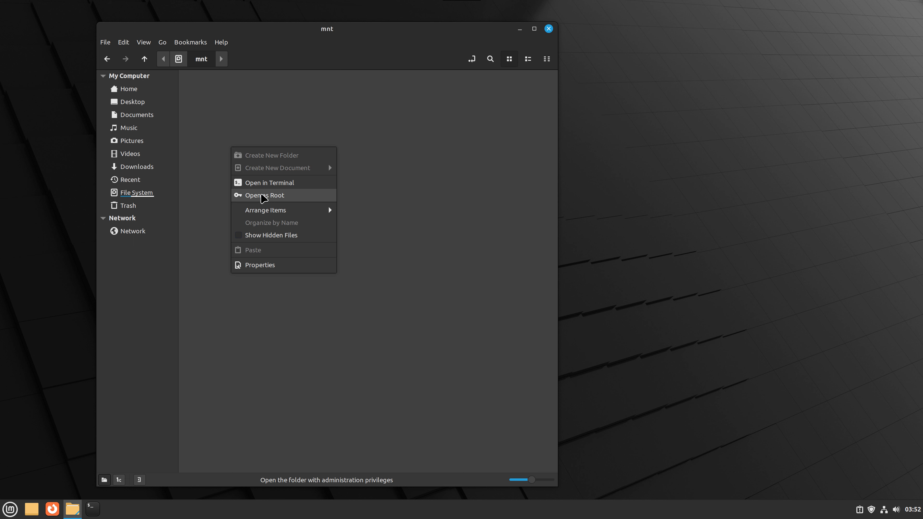
Reopen /mnt as root, authenticating with the account password.
{"action": "left_click", "coordinate": [262, 195]}
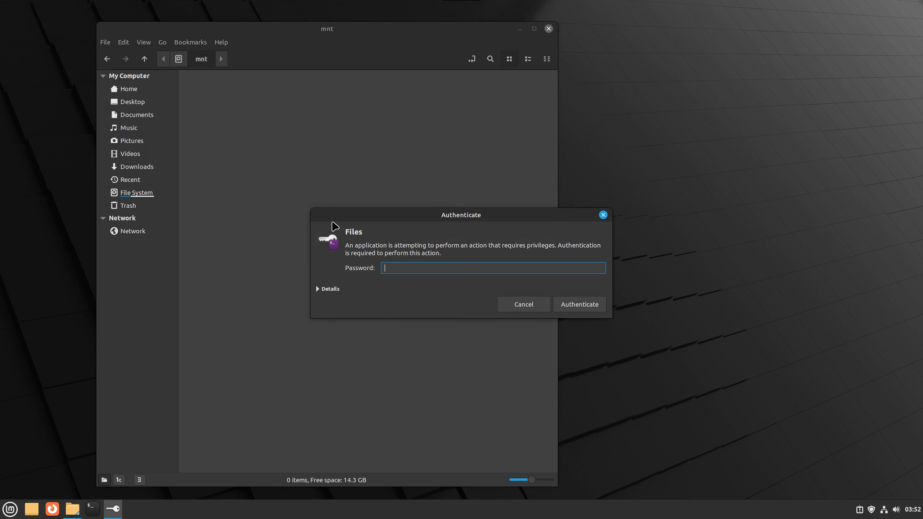
{"action": "type", "text": "•••••••••••"}
{"action": "key", "text": "Return"}
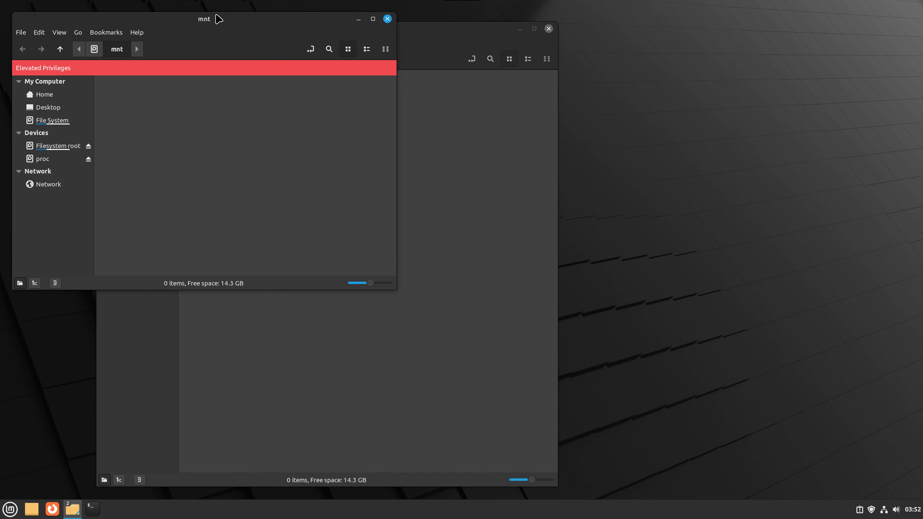
{"action": "left_click_drag", "start_coordinate": [222, 23], "coordinate": [433, 130]}
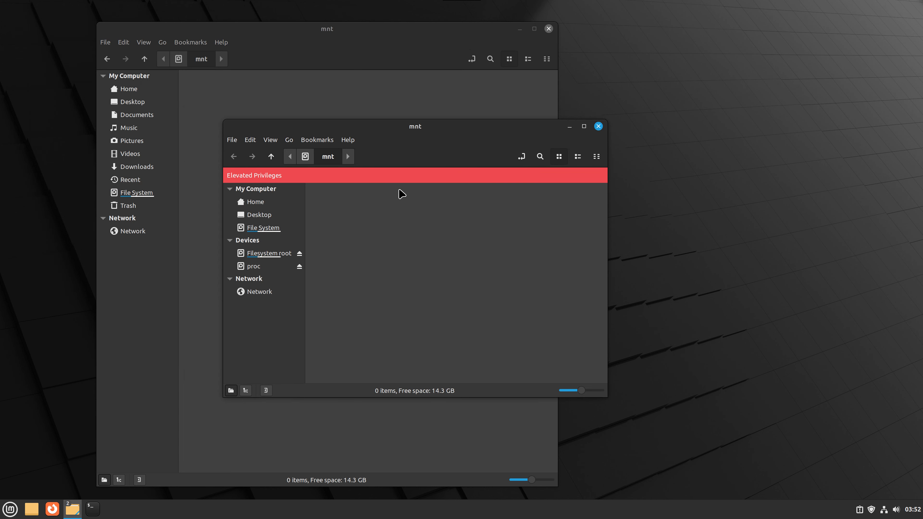
Create a Share folder in the root /mnt window, then close that window.
{"action": "right_click", "coordinate": [348, 205]}
{"action": "left_click", "coordinate": [365, 215]}
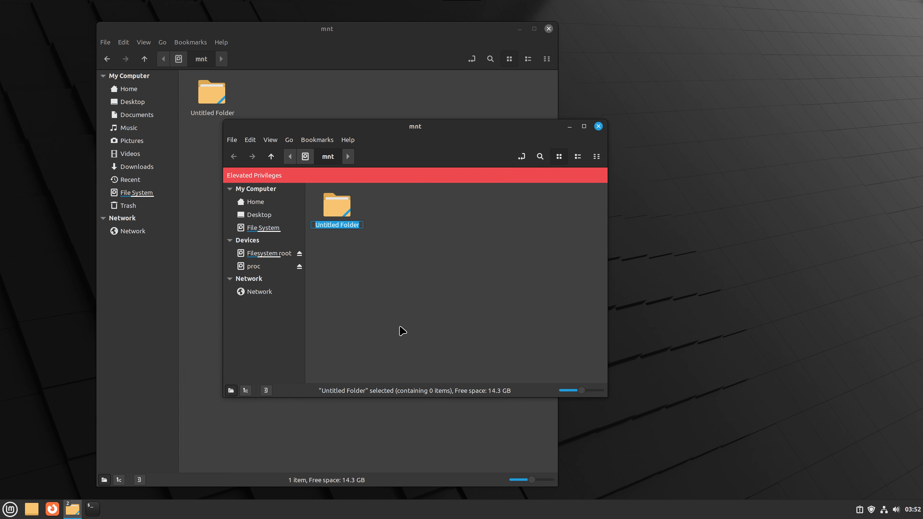
{"action": "type", "text": "Share"}
{"action": "left_click", "coordinate": [406, 305]}
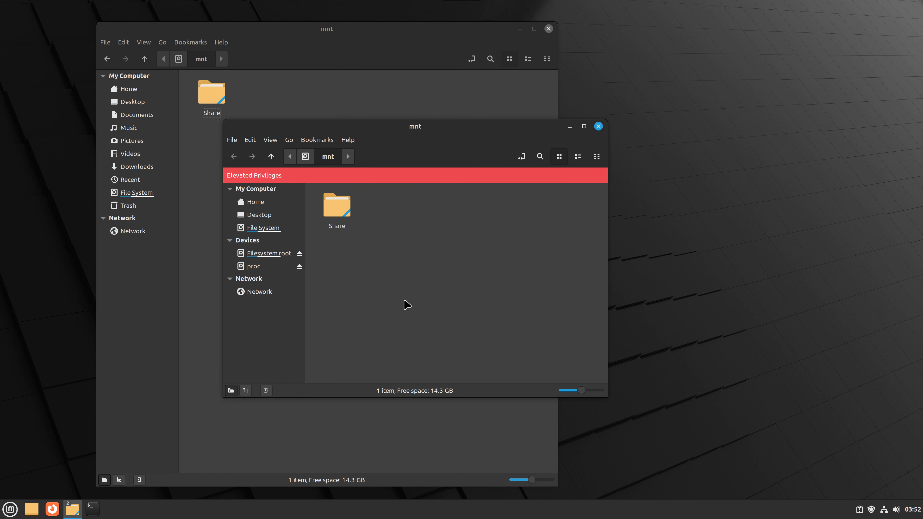
{"action": "left_click", "coordinate": [598, 127]}
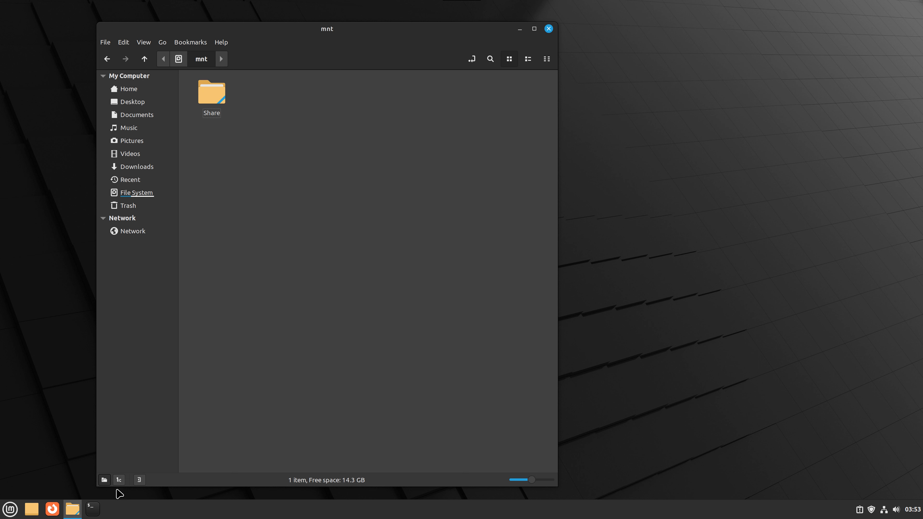
{"action": "left_click", "coordinate": [93, 508]}
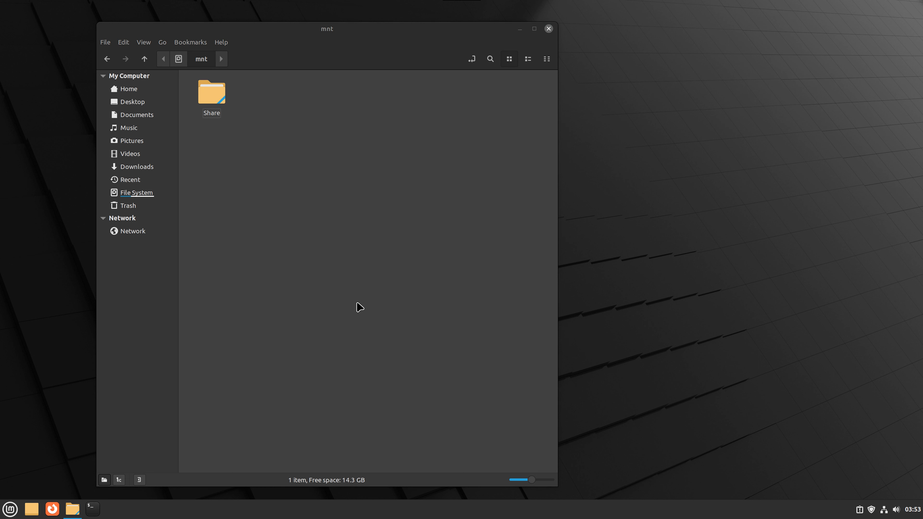
Run sudo chmod 777 /mnt/Share with the sudo password, then close the terminal.
{"action": "left_click_drag", "start_coordinate": [660, 31], "coordinate": [628, 98]}
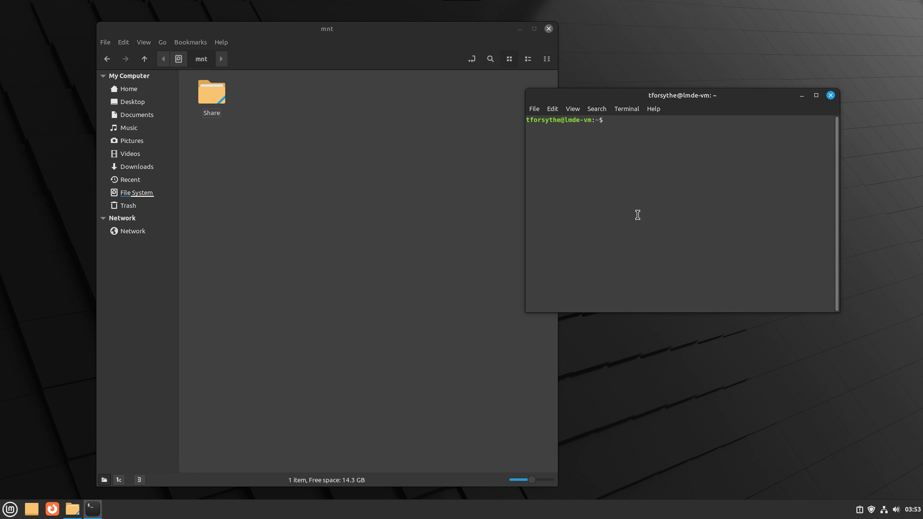
{"action": "type", "text": "sudo chmod 777 /mnt/Share"}
{"action": "key", "text": "Return"}
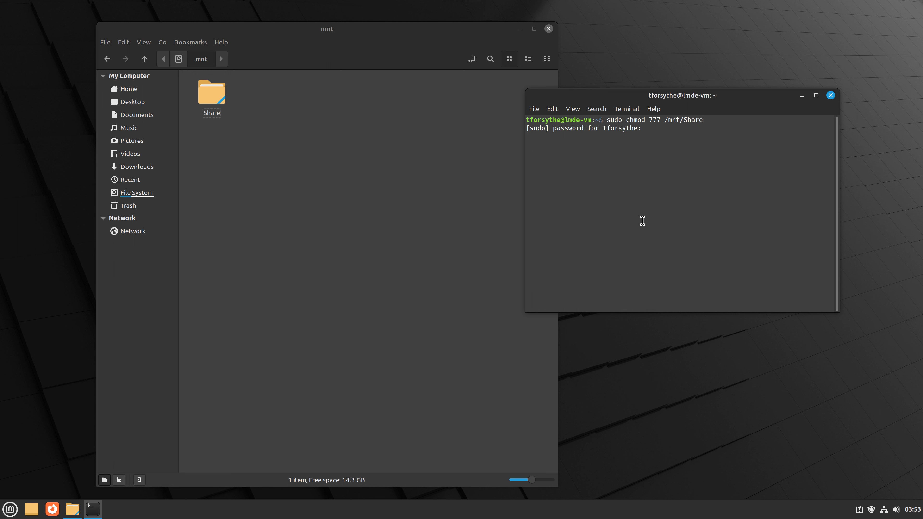
{"action": "type", "text": "**********"}
{"action": "key", "text": "Return"}
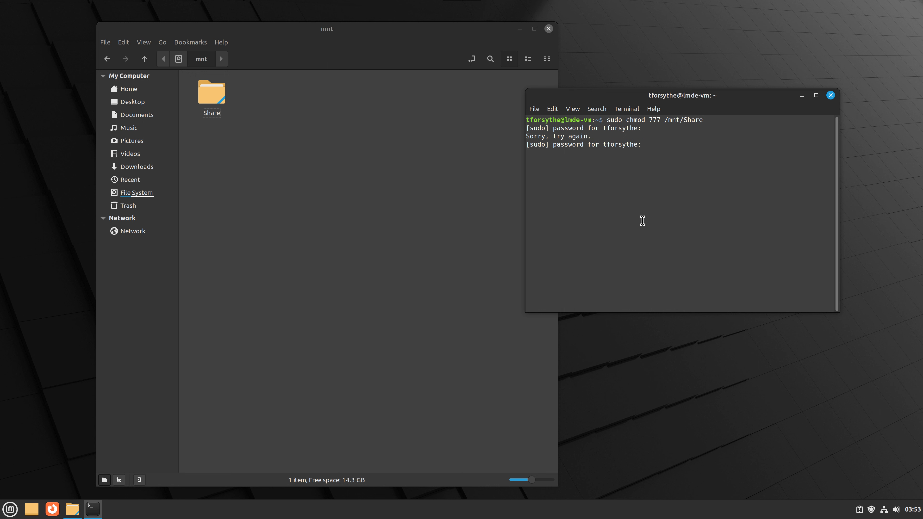
{"action": "type", "text": "***********"}
{"action": "key", "text": "Return"}
{"action": "left_click", "coordinate": [830, 95]}
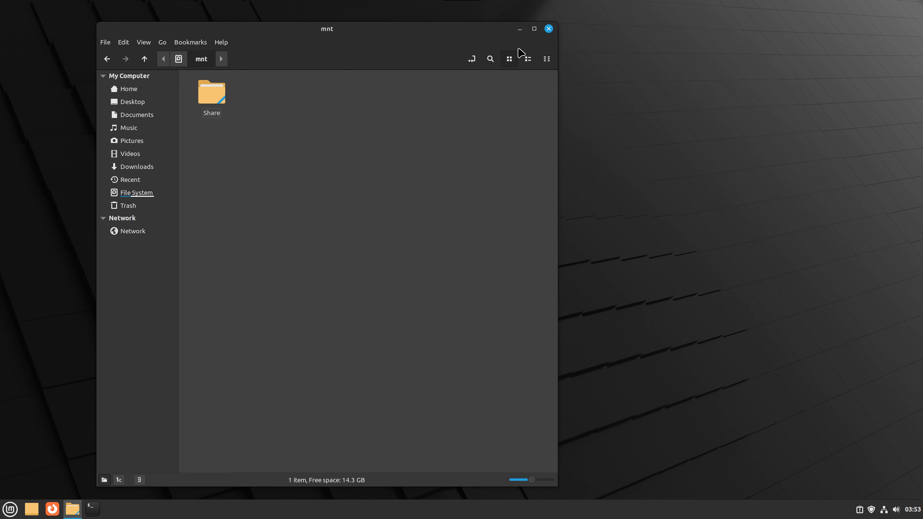
Open a new guest terminal above the mnt folder window, then leave the VM's fullscreen view.
{"action": "left_click_drag", "start_coordinate": [427, 32], "coordinate": [354, 33]}
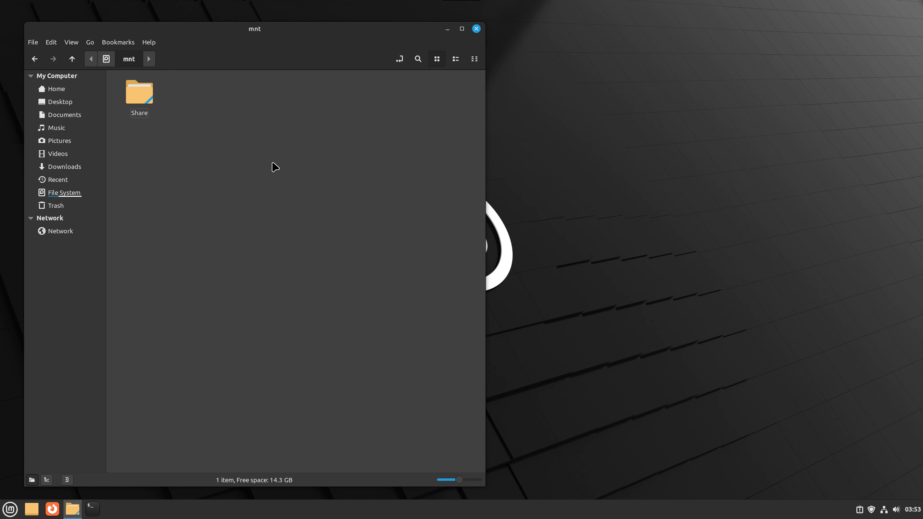
{"action": "left_click", "coordinate": [92, 508]}
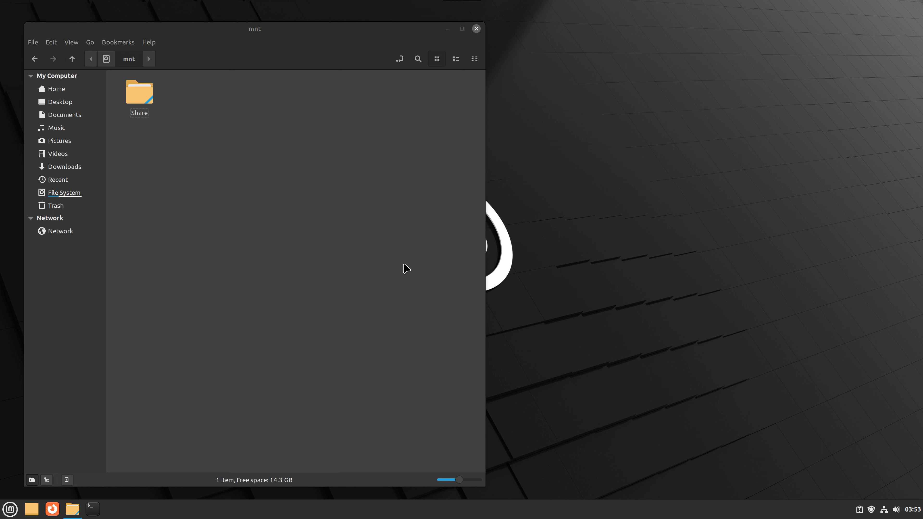
{"action": "left_click_drag", "start_coordinate": [603, 29], "coordinate": [220, 132]}
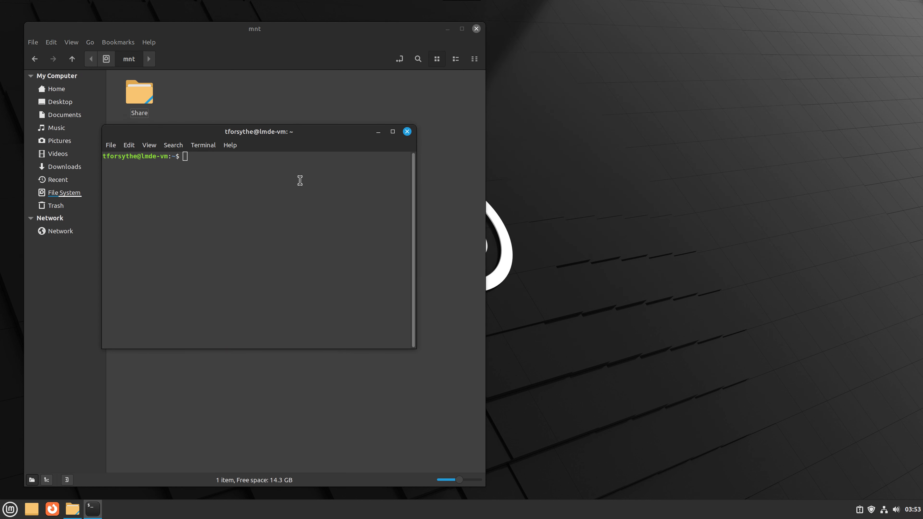
{"action": "key", "text": "super+Left"}
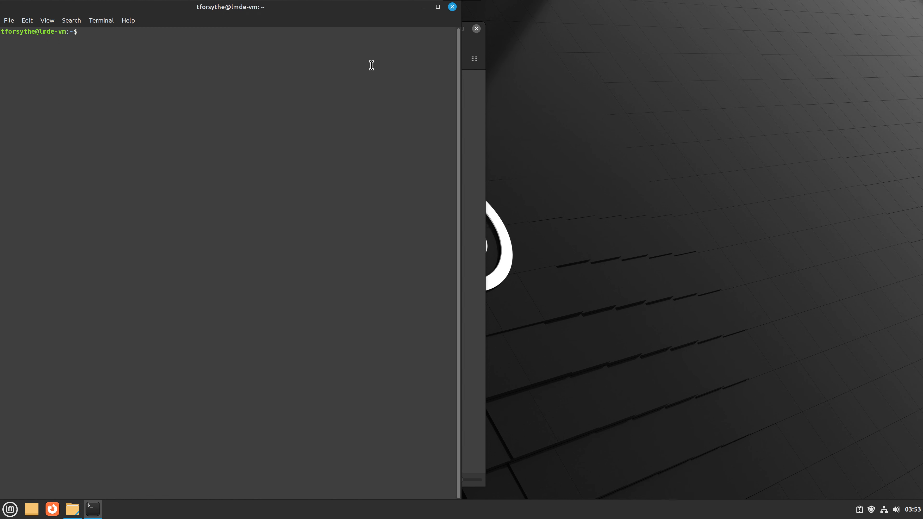
{"action": "left_click", "coordinate": [438, 7]}
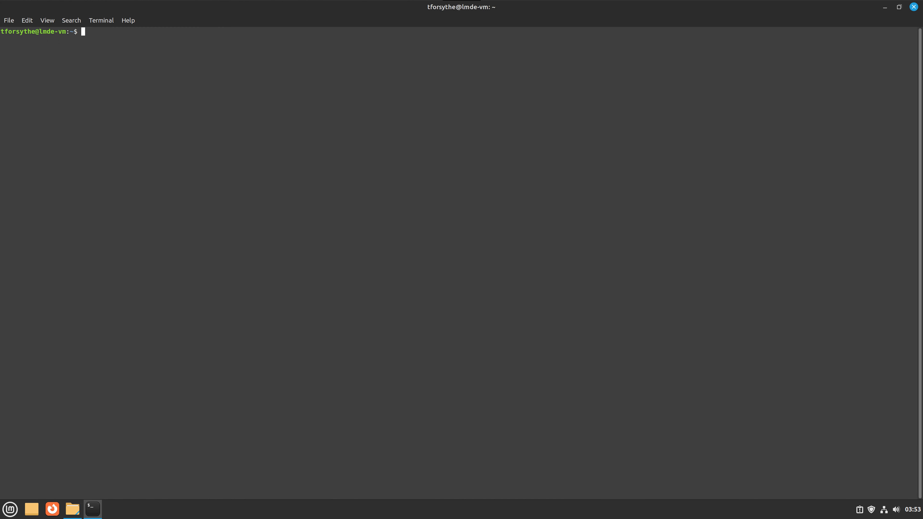
{"action": "left_click", "coordinate": [898, 7]}
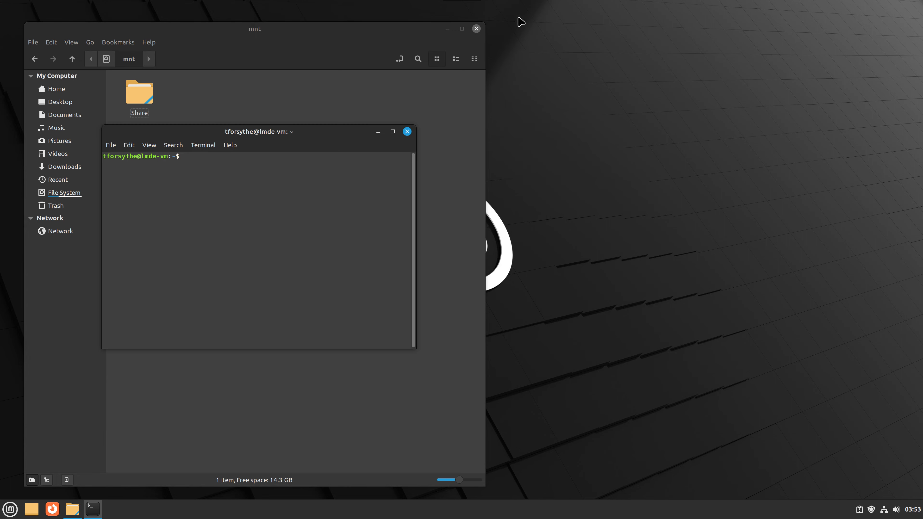
{"action": "left_click", "coordinate": [457, 12]}
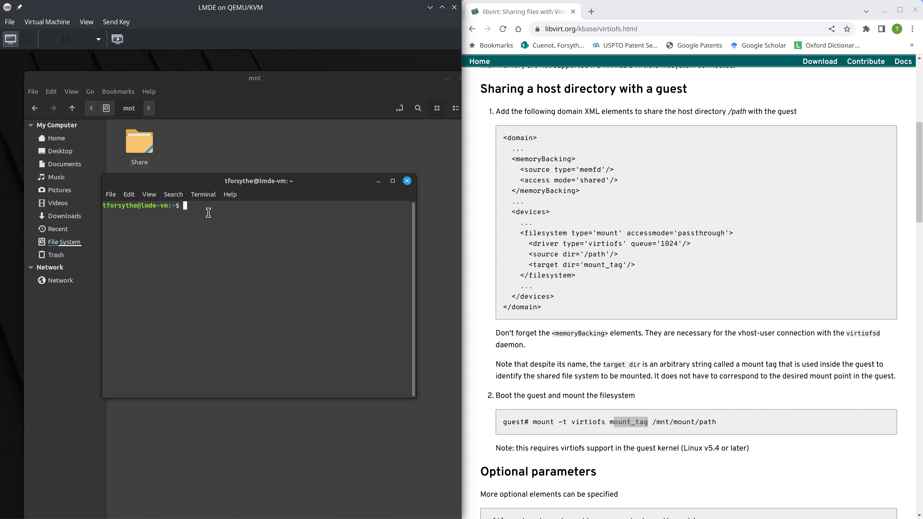
Run 'sudo mount -t virtiofs sharepoint /mnt/Share' with the sudo password, then close the browser guide.
{"action": "type", "text": "sudo mount -t virtiof"}
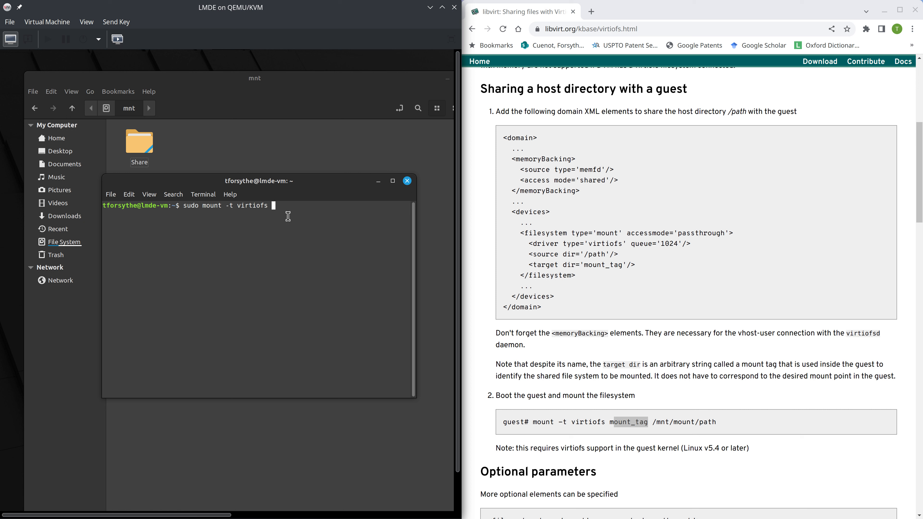
{"action": "type", "text": "sharepoint /m"}
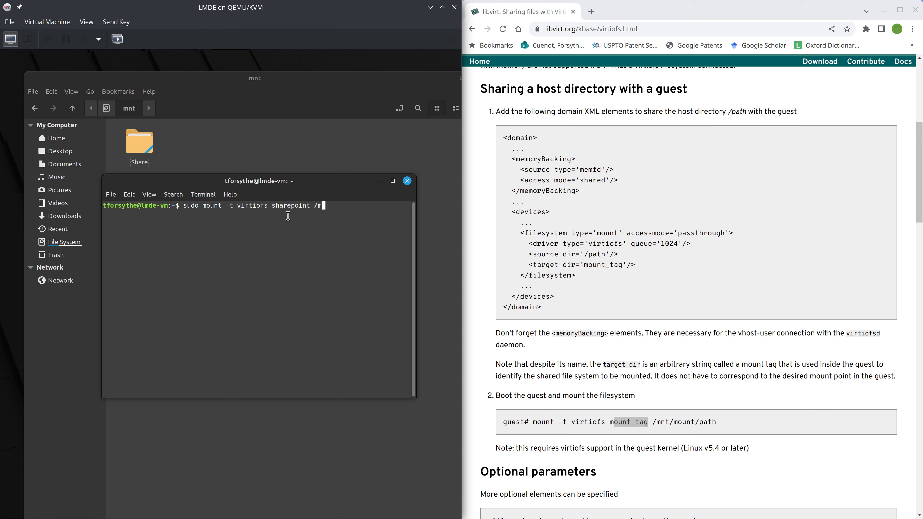
{"action": "type", "text": "nt/Share"}
{"action": "key", "text": "Return"}
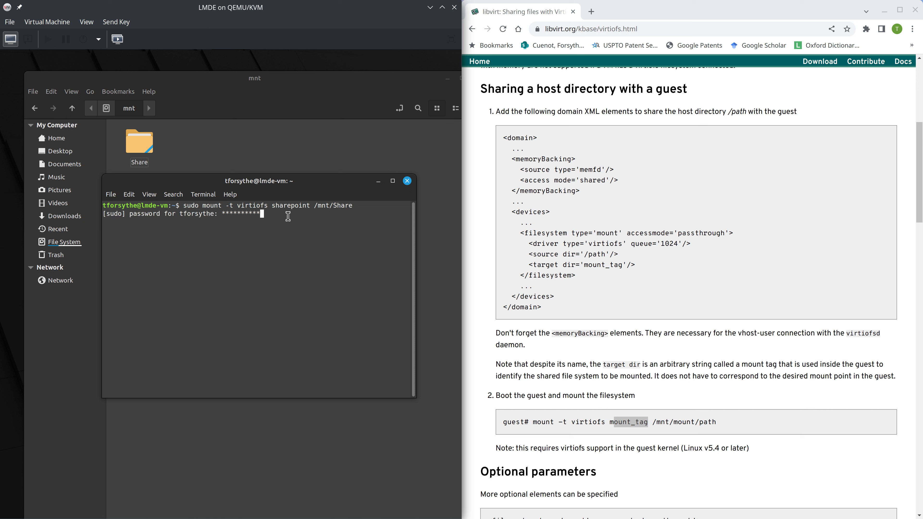
{"action": "key", "text": "Return"}
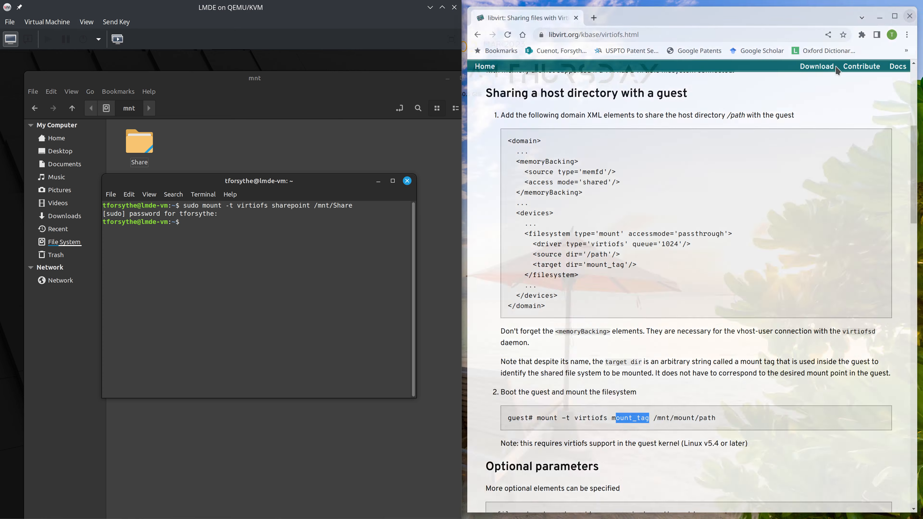
{"action": "left_click", "coordinate": [914, 9]}
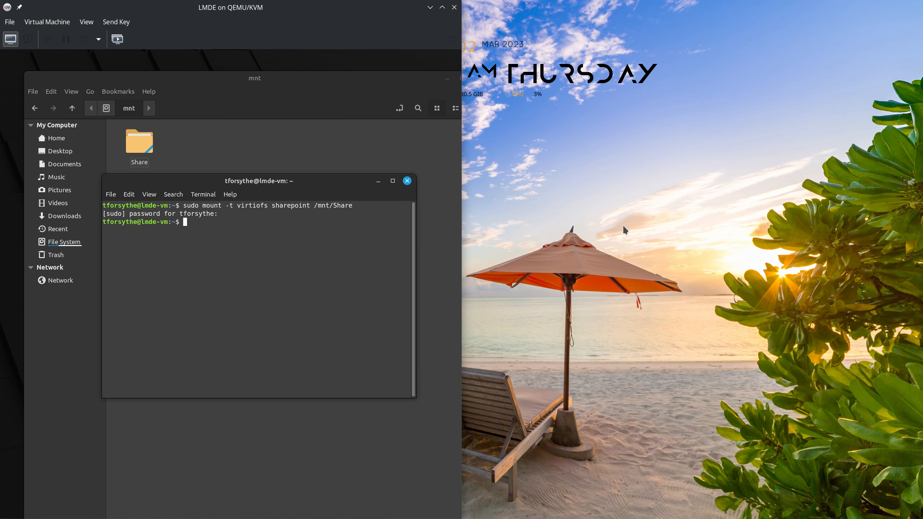
Launch Dolphin on the host, showing the Home folder with its Share folder.
{"action": "key", "text": "super+e"}
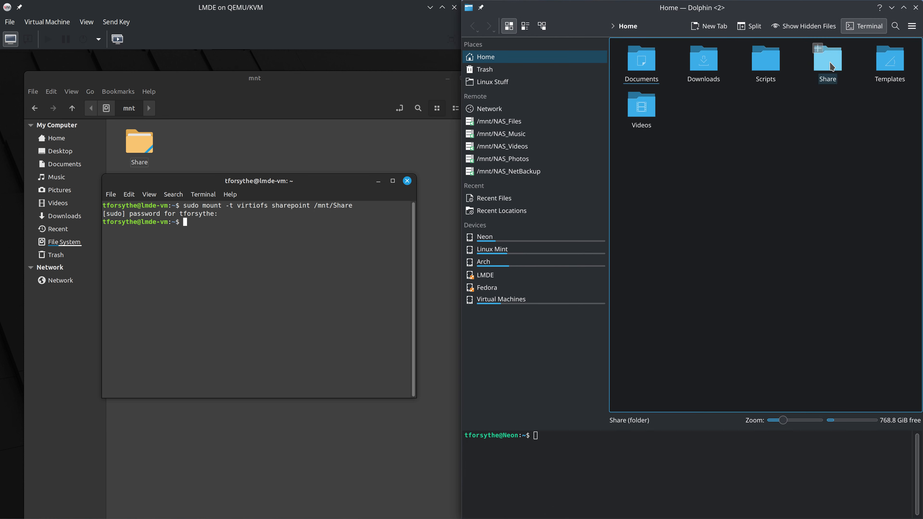
Close the guest terminal and create a new Text File.txt in the host Share folder.
{"action": "left_click", "coordinate": [407, 181]}
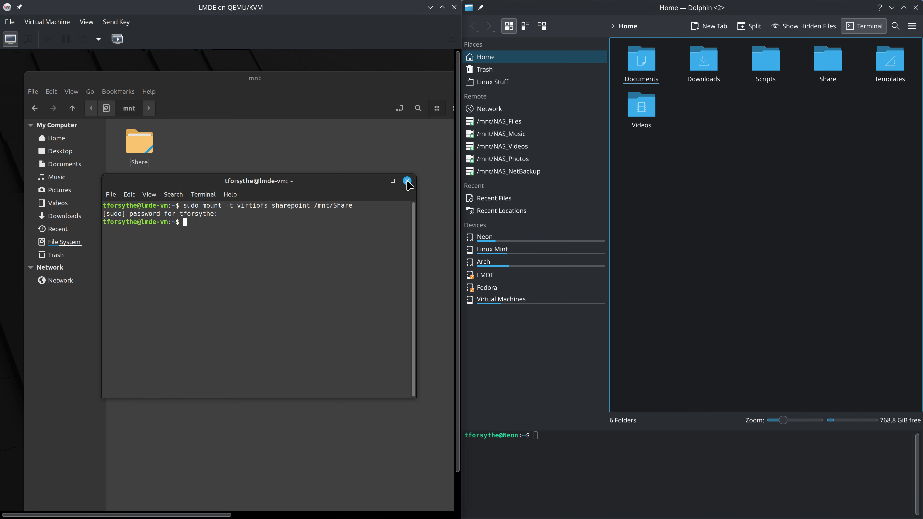
{"action": "left_click", "coordinate": [408, 182]}
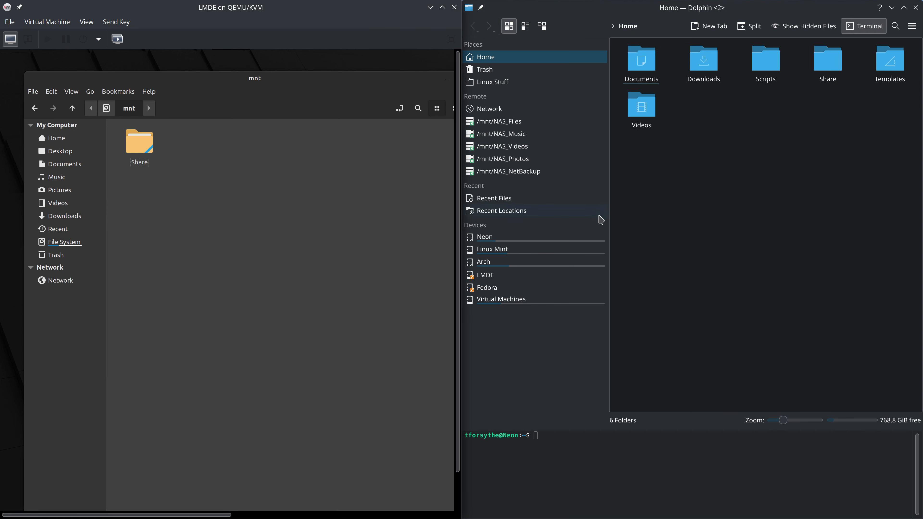
{"action": "left_click", "coordinate": [828, 70]}
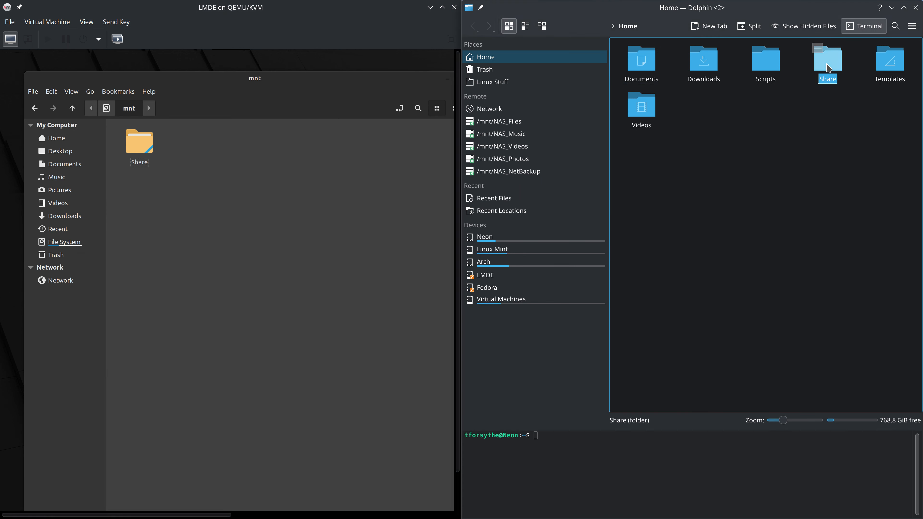
{"action": "right_click", "coordinate": [661, 88]}
{"action": "mouse_move", "coordinate": [673, 95]}
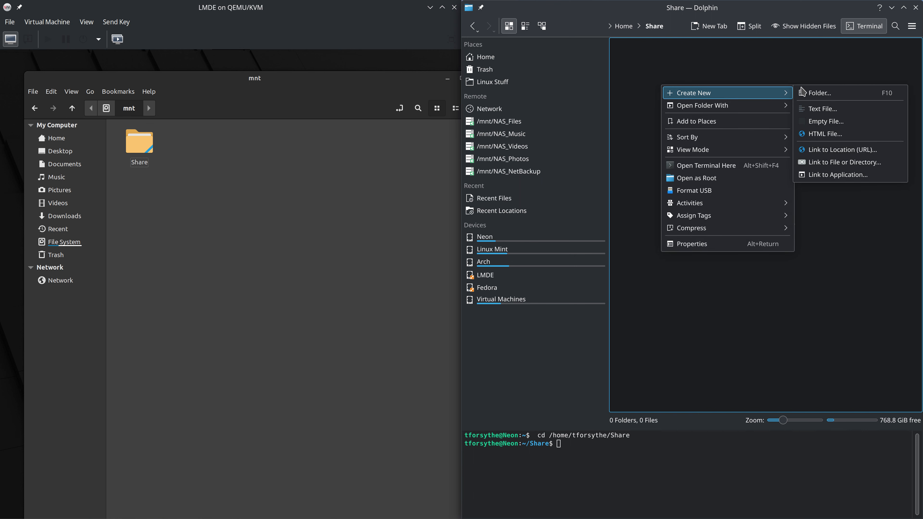
{"action": "left_click", "coordinate": [822, 108]}
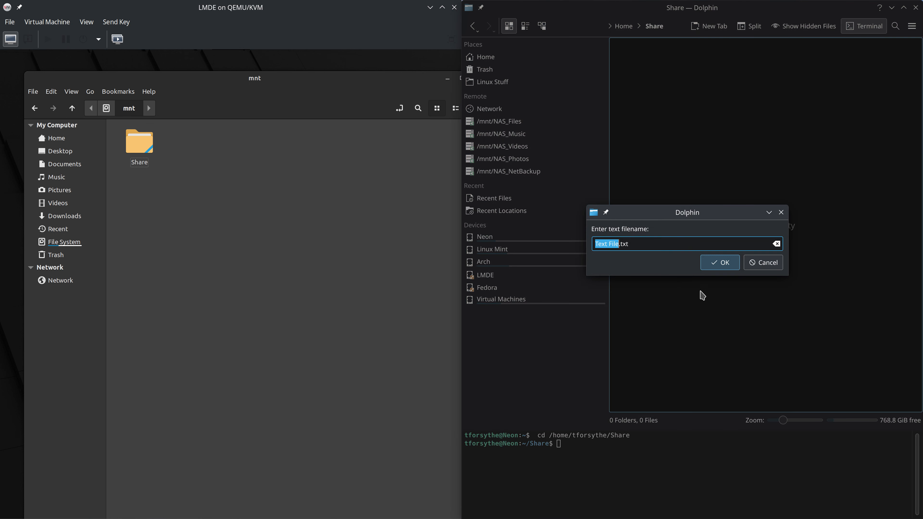
{"action": "left_click", "coordinate": [718, 263]}
Write 'Test' into Text File.txt in Kate, save it, and close the editor.
{"action": "double_click", "coordinate": [644, 74]}
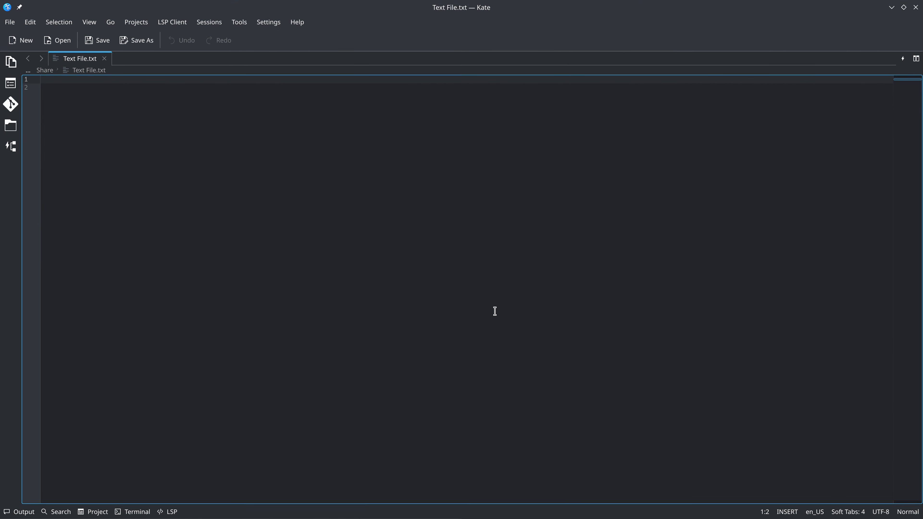
{"action": "type", "text": "Test"}
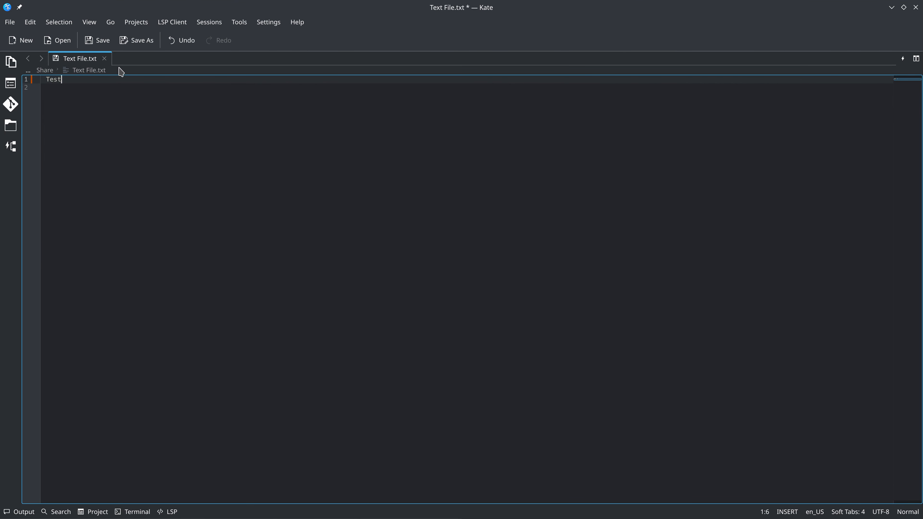
{"action": "left_click", "coordinate": [109, 44]}
{"action": "left_click", "coordinate": [915, 7]}
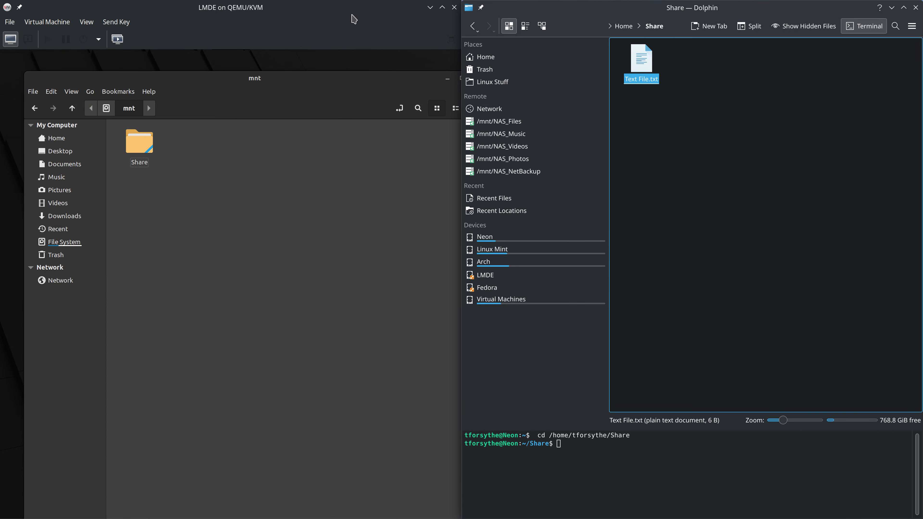
In the fullscreen guest, open /mnt/Share and view Text File.txt in Xed to confirm it contains Test.
{"action": "left_click", "coordinate": [451, 39]}
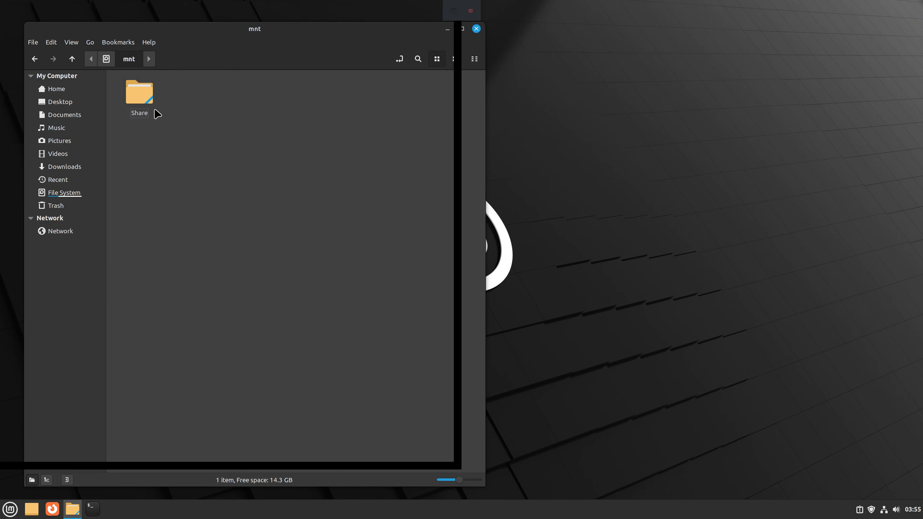
{"action": "double_click", "coordinate": [140, 94]}
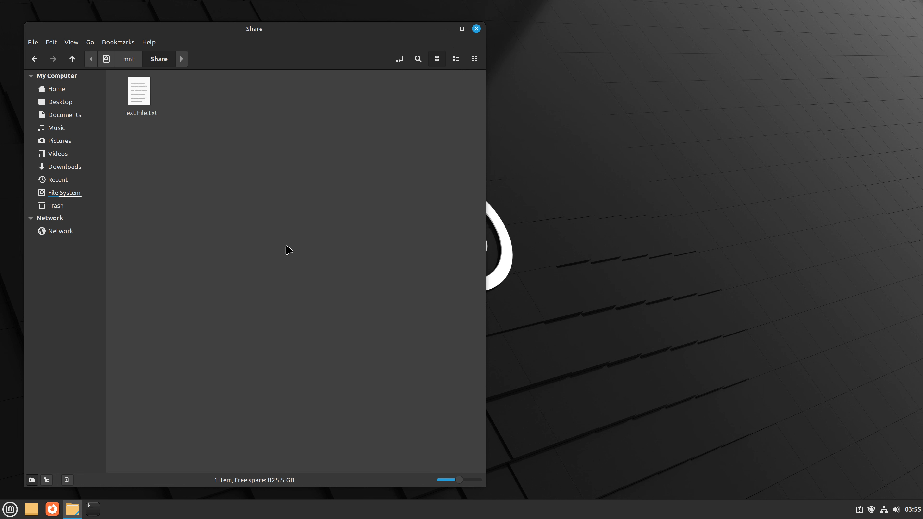
{"action": "left_click", "coordinate": [135, 93]}
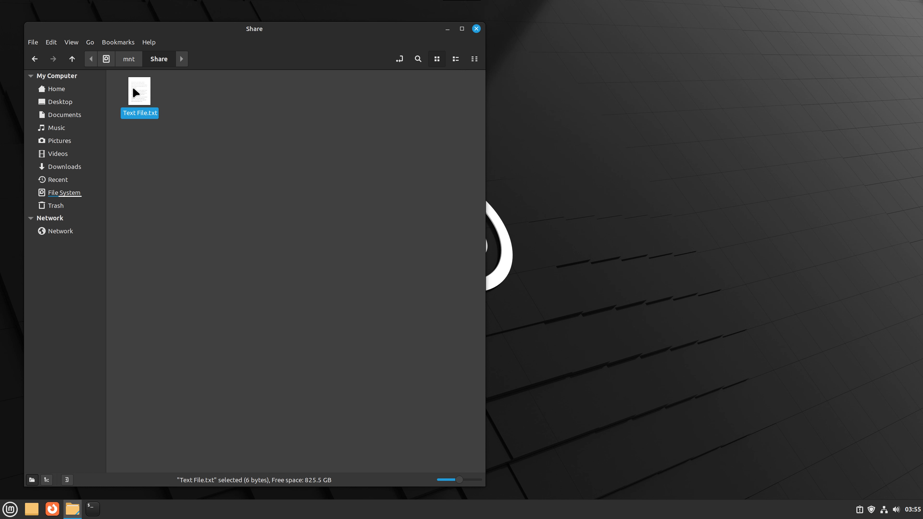
{"action": "double_click", "coordinate": [135, 92]}
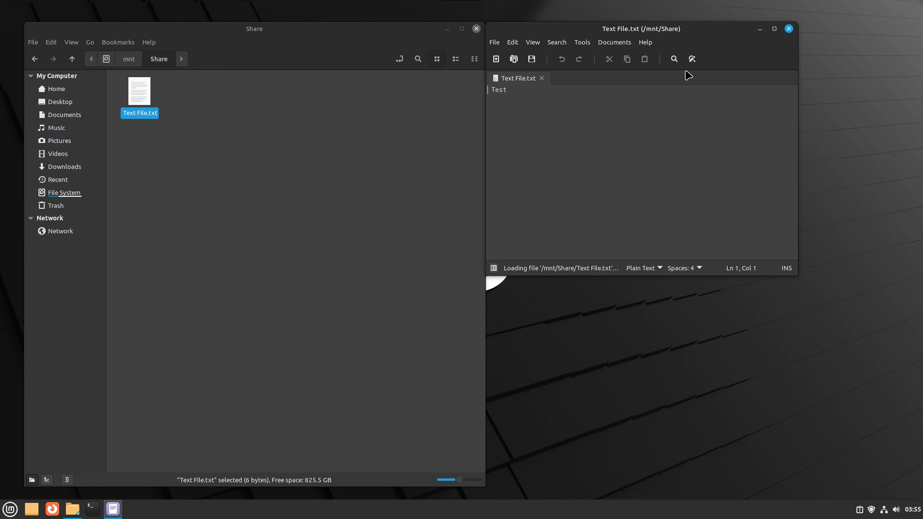
{"action": "left_click", "coordinate": [788, 29]}
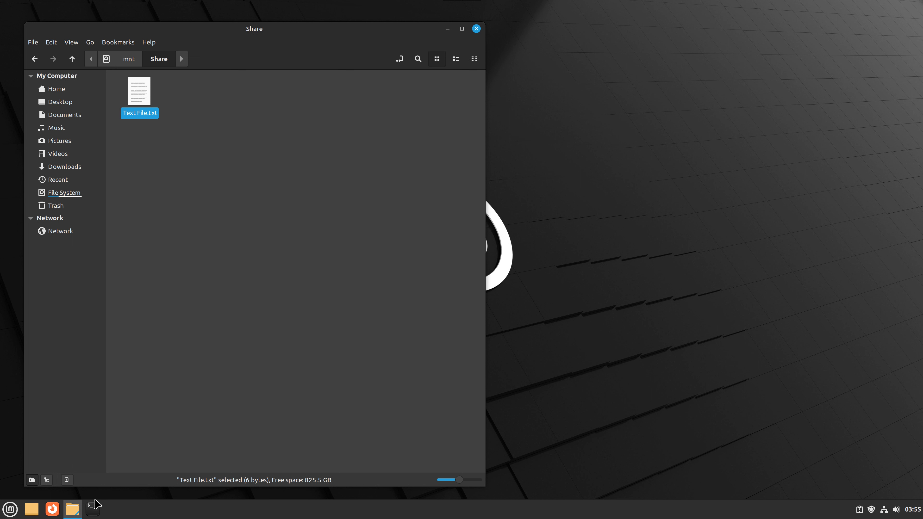
{"action": "left_click", "coordinate": [93, 510]}
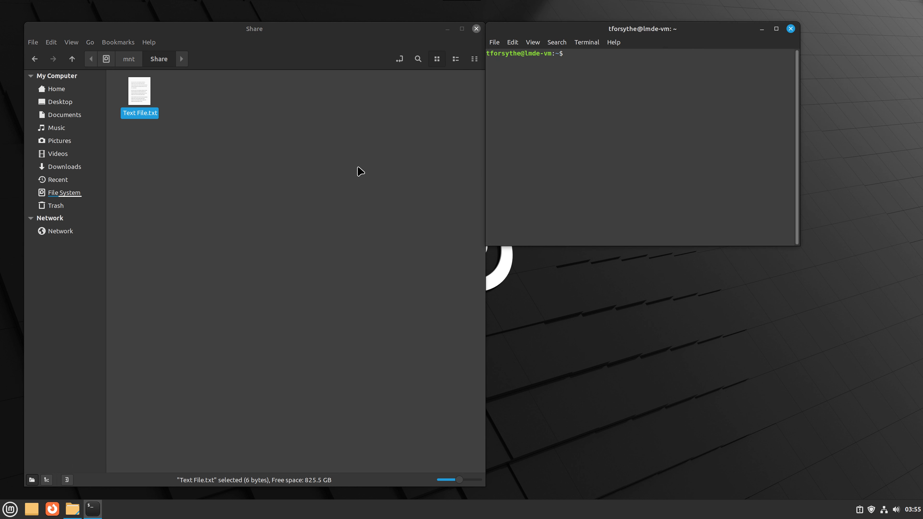
Run 'ln -s /mnt/Share ~/Share' and open the new Share link from the guest's Home folder.
{"action": "left_click", "coordinate": [62, 90]}
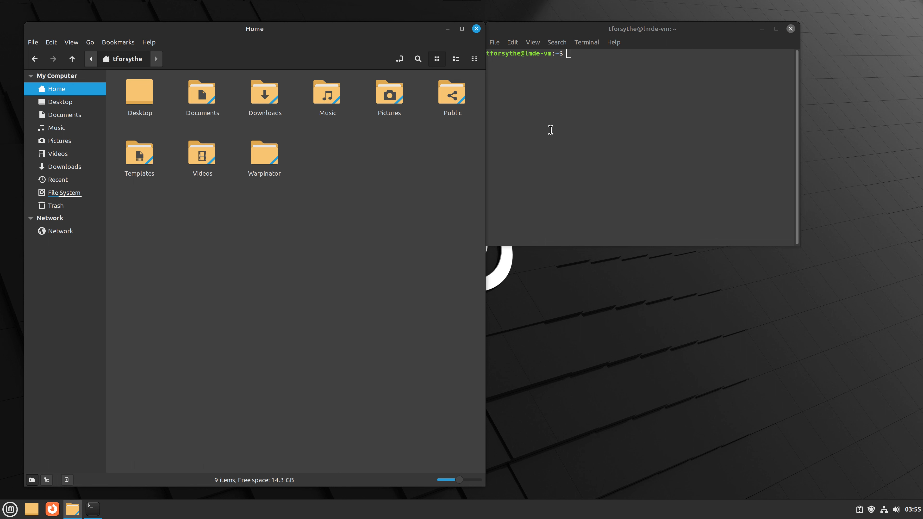
{"action": "left_click_drag", "start_coordinate": [573, 29], "coordinate": [608, 109]}
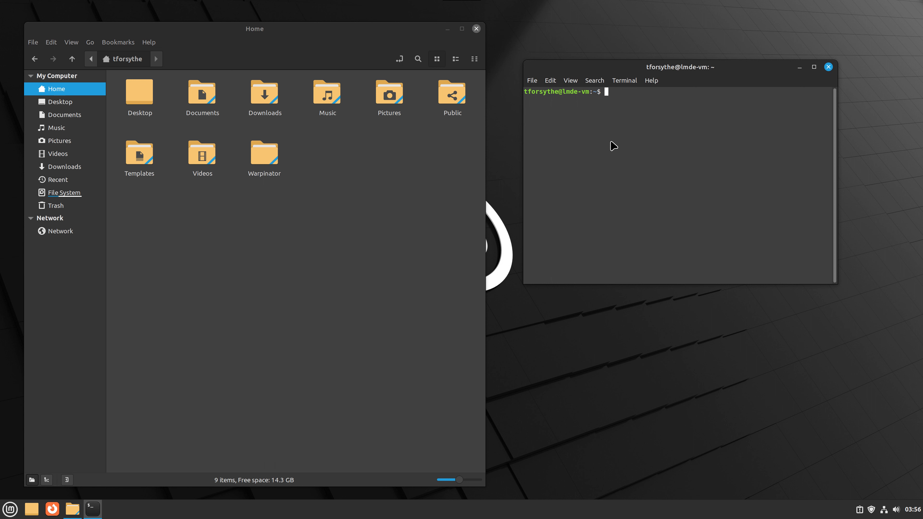
{"action": "type", "text": "ln -s /mnt/Share ~/Sh"}
{"action": "type", "text": "are"}
{"action": "key", "text": "Return"}
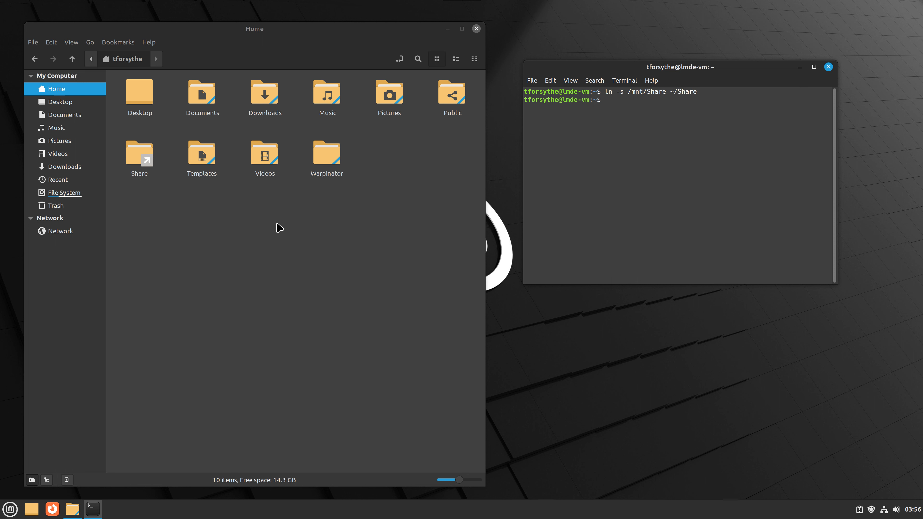
{"action": "double_click", "coordinate": [138, 157]}
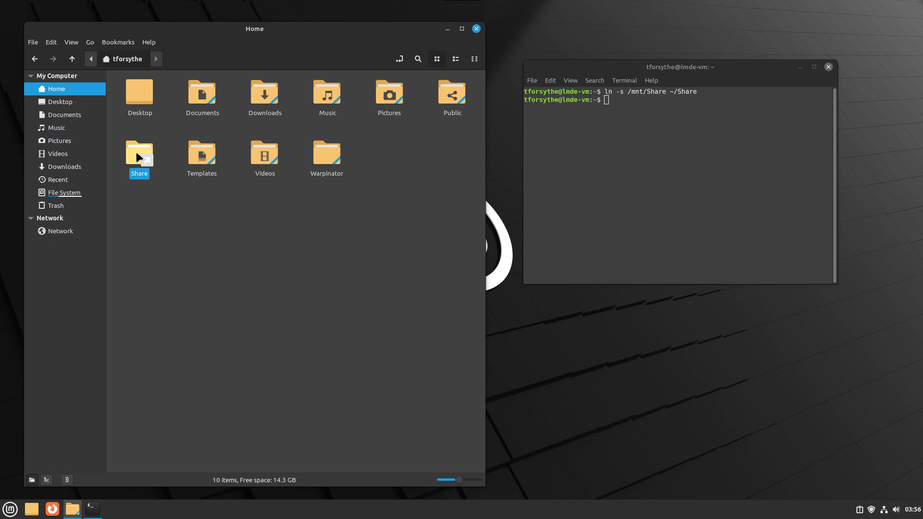
Add a 'Test 2' line to Text File.txt via ~/Share, save it, and close Xed and Nemo.
{"action": "left_click", "coordinate": [145, 101]}
{"action": "double_click", "coordinate": [145, 100]}
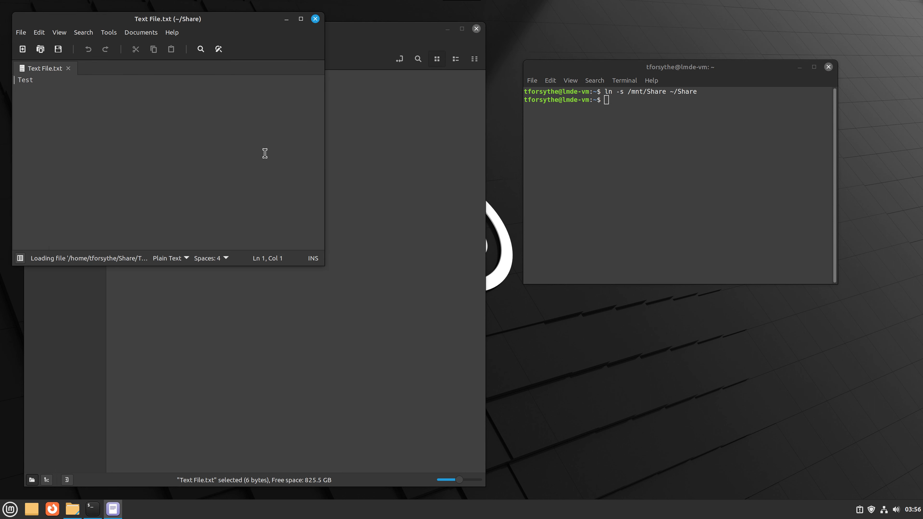
{"action": "left_click", "coordinate": [315, 18]}
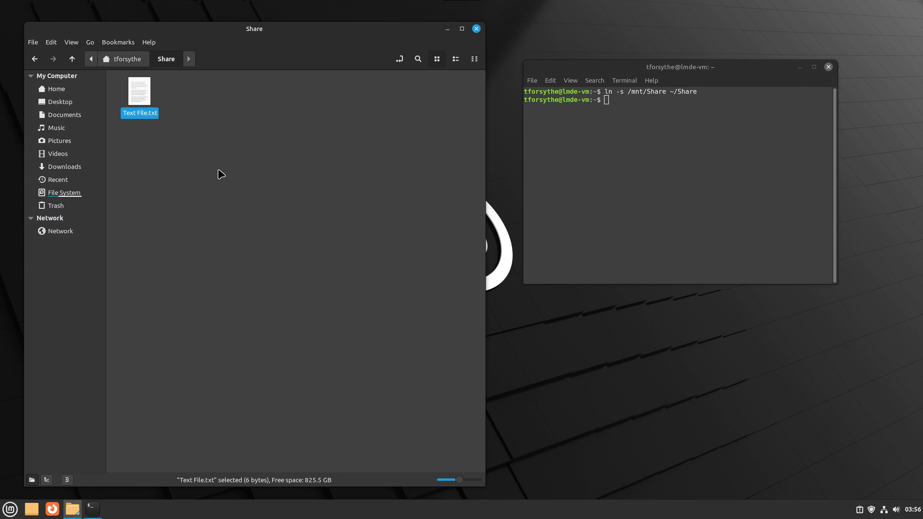
{"action": "double_click", "coordinate": [146, 95]}
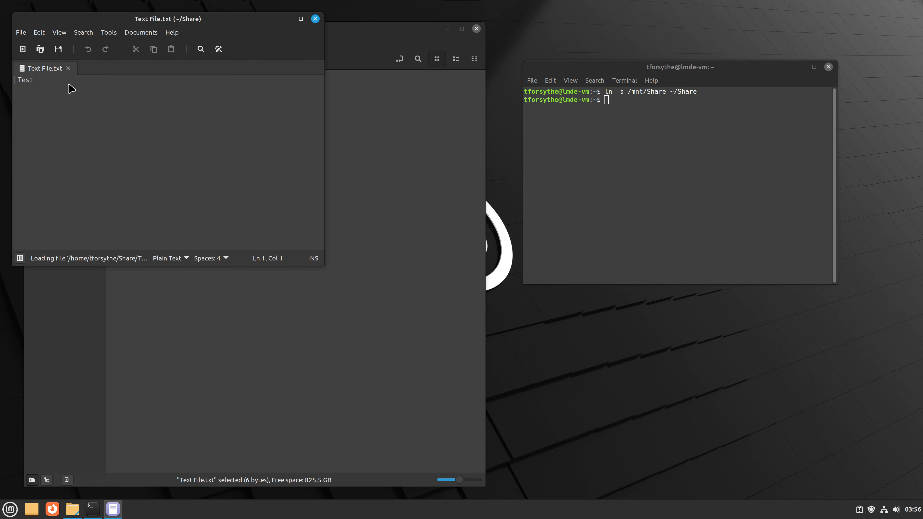
{"action": "left_click", "coordinate": [53, 83]}
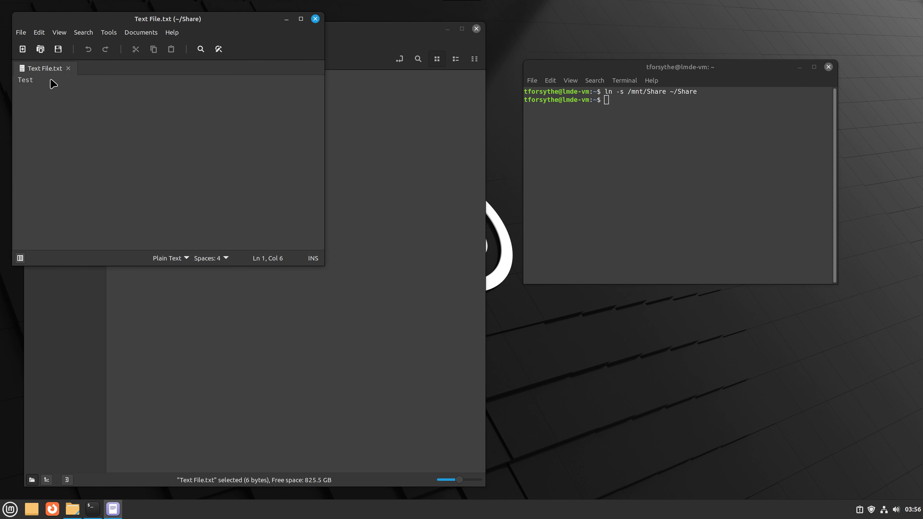
{"action": "key", "text": "Return"}
{"action": "key", "text": "Return"}
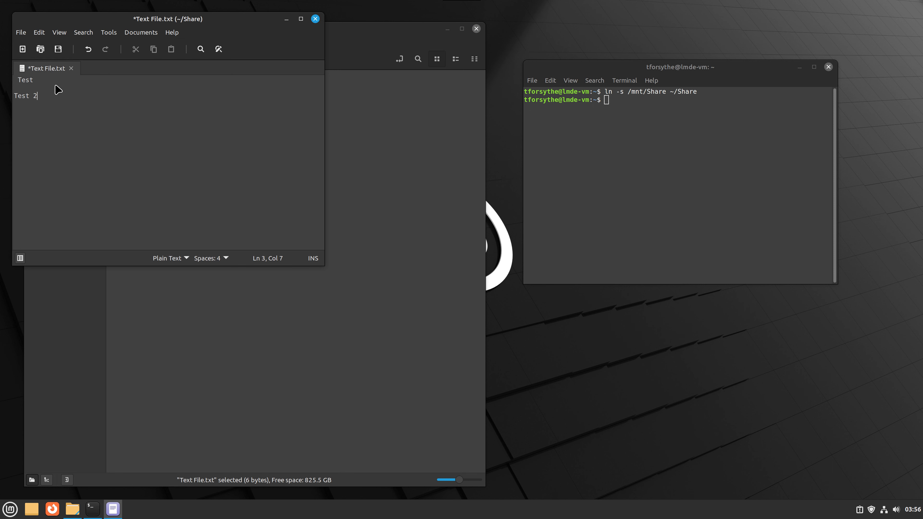
{"action": "left_click", "coordinate": [58, 49]}
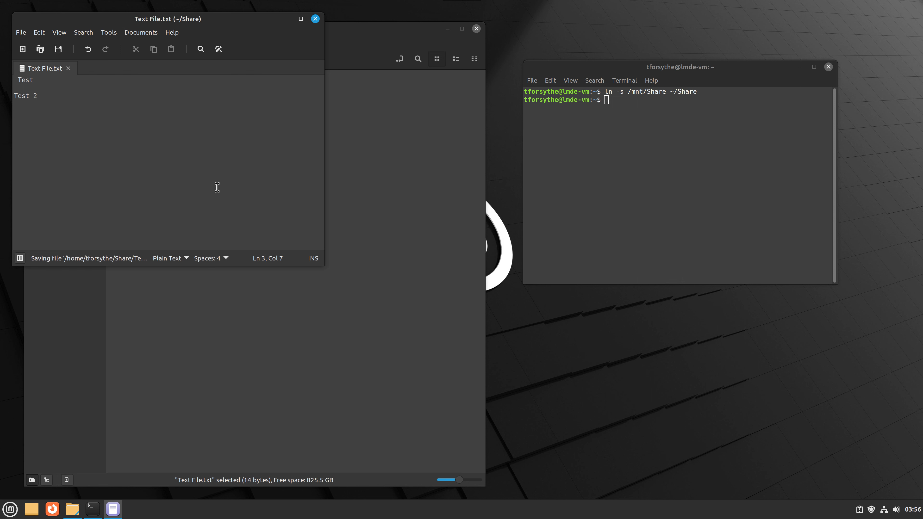
{"action": "left_click", "coordinate": [315, 19]}
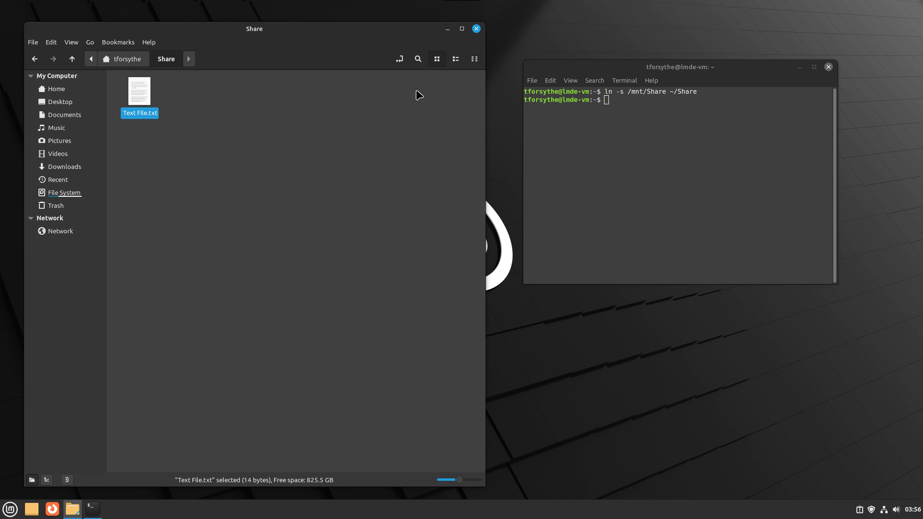
{"action": "left_click", "coordinate": [474, 30]}
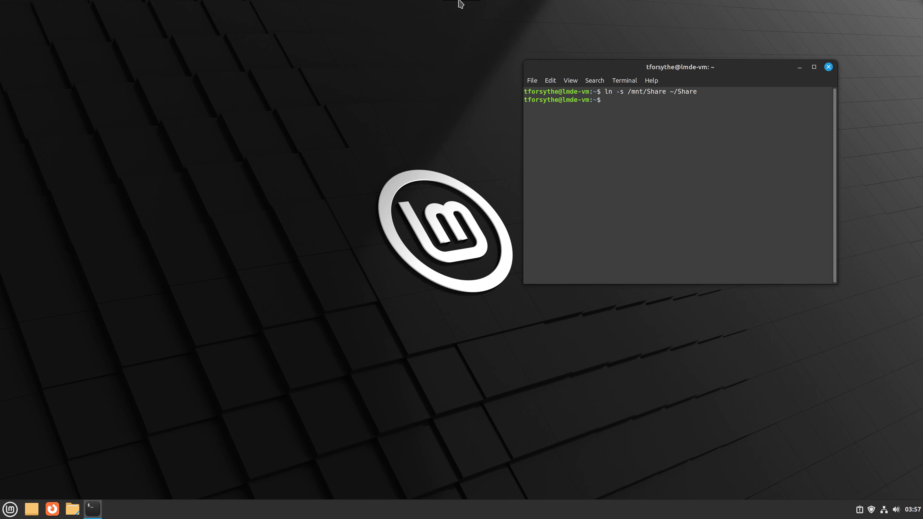
Open Text File.txt in host Dolphin to confirm the Test 2 line, then maximize the LMDE window.
{"action": "mouse_move", "coordinate": [460, 3]}
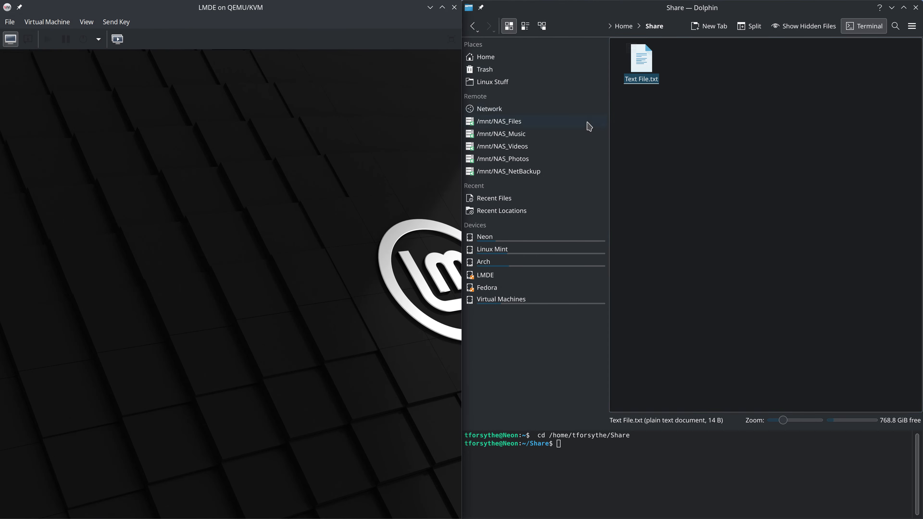
{"action": "left_click", "coordinate": [689, 133]}
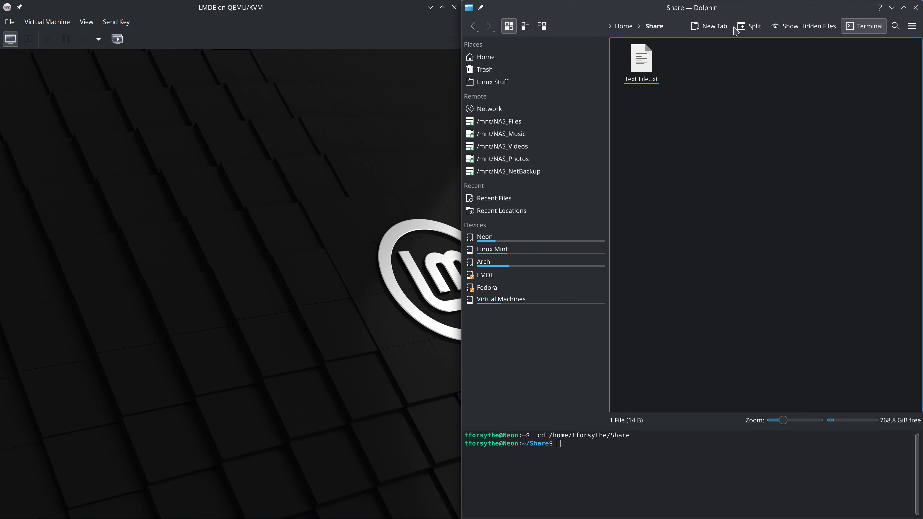
{"action": "mouse_move", "coordinate": [701, 10]}
{"action": "left_mouse_down"}
{"action": "mouse_move", "coordinate": [783, 22]}
{"action": "mouse_move", "coordinate": [688, 20]}
{"action": "mouse_move", "coordinate": [706, 20]}
{"action": "left_mouse_up"}
{"action": "double_click", "coordinate": [648, 74]}
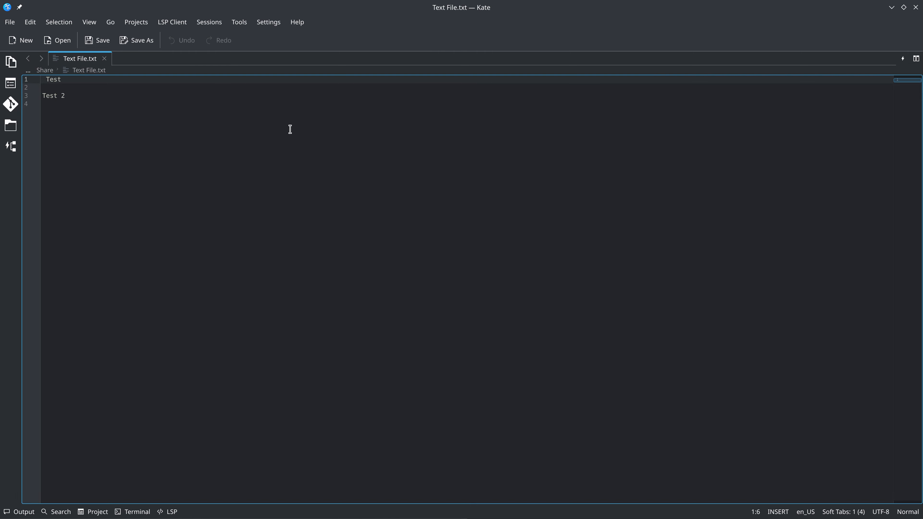
{"action": "left_click", "coordinate": [915, 7]}
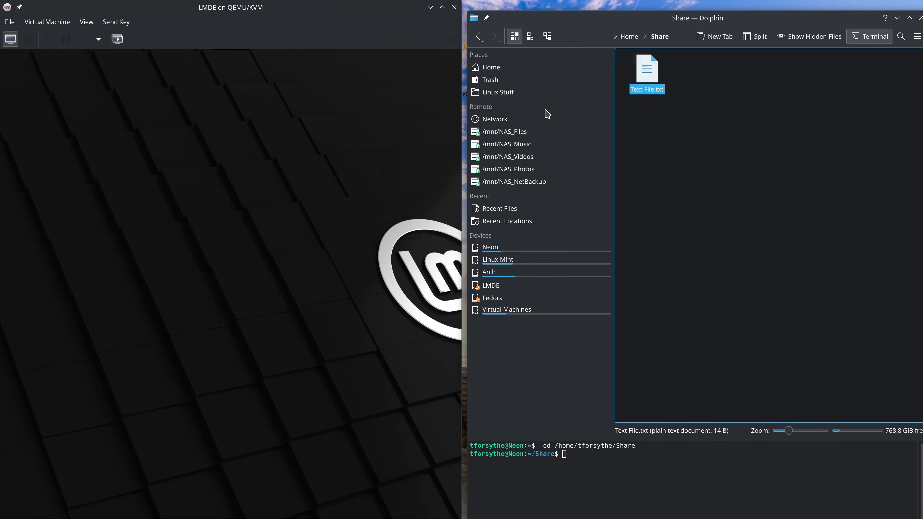
{"action": "left_click", "coordinate": [441, 7]}
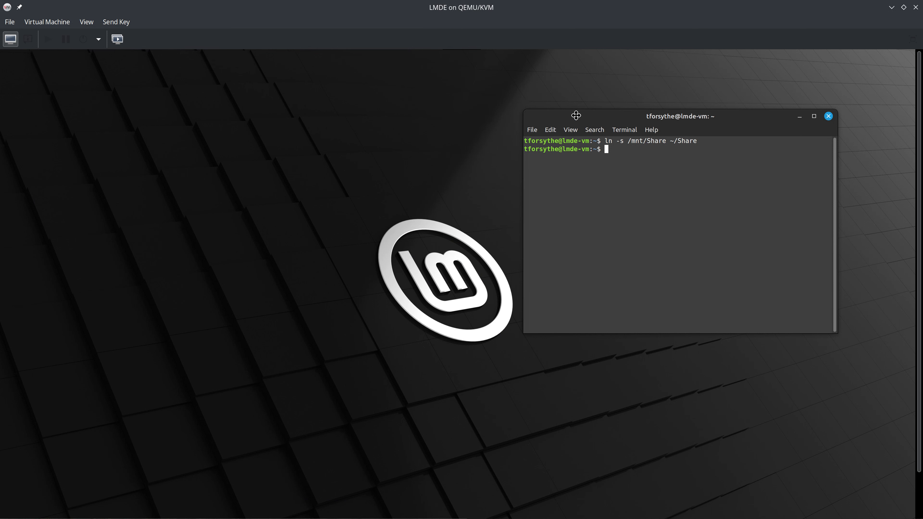
Recall 'sudo mount -t virtiofs sharepoint /mnt/Share' at the guest prompt, with the terminal on the left in fullscreen.
{"action": "left_click_drag", "start_coordinate": [576, 115], "coordinate": [395, 109]}
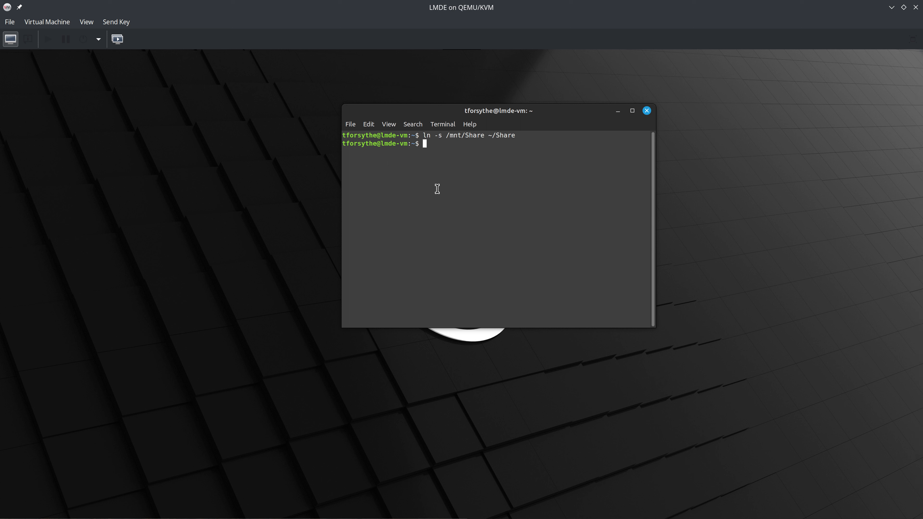
{"action": "key", "text": "Up"}
{"action": "key", "text": "Up"}
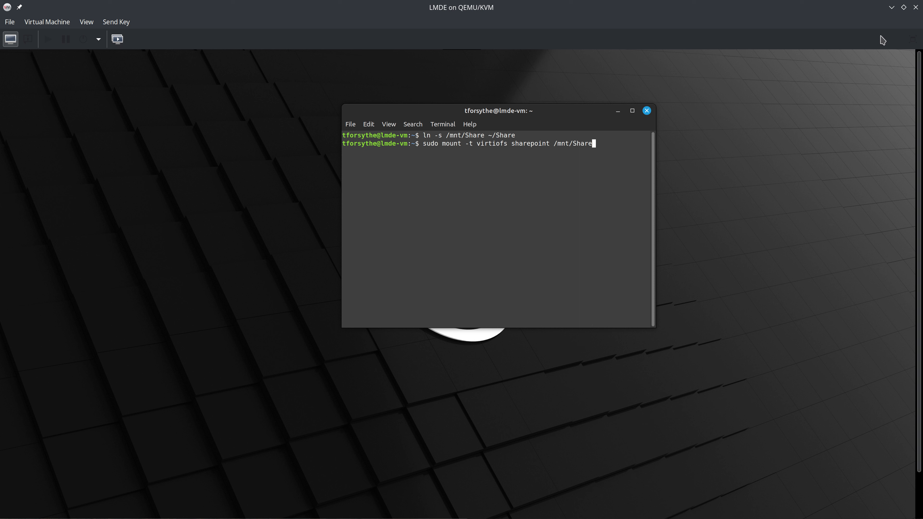
{"action": "left_click", "coordinate": [911, 43]}
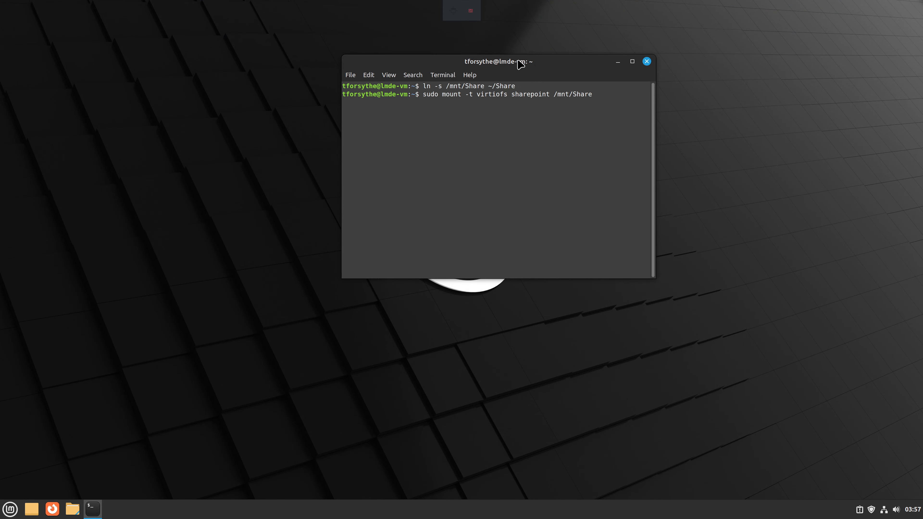
{"action": "left_click_drag", "start_coordinate": [519, 65], "coordinate": [178, 124]}
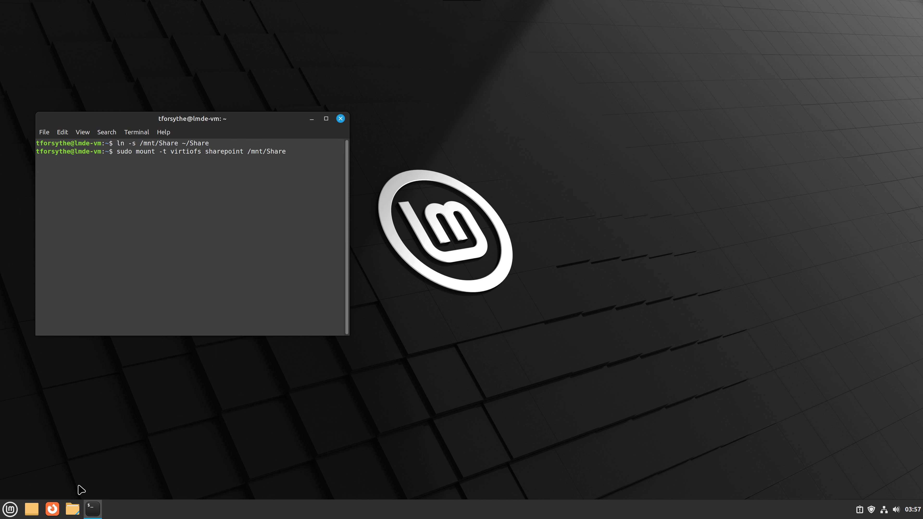
Open the guest file manager on the right showing the root File System.
{"action": "left_click", "coordinate": [72, 510]}
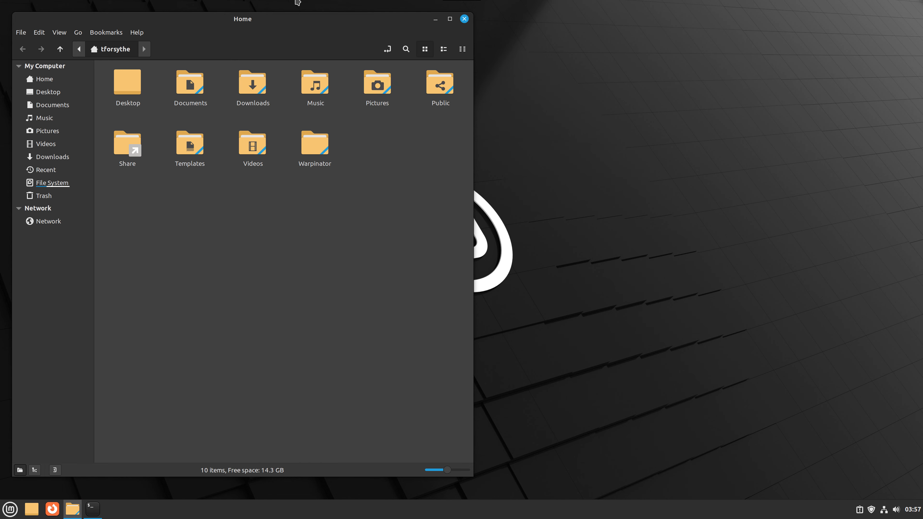
{"action": "left_click_drag", "start_coordinate": [283, 23], "coordinate": [655, 40]}
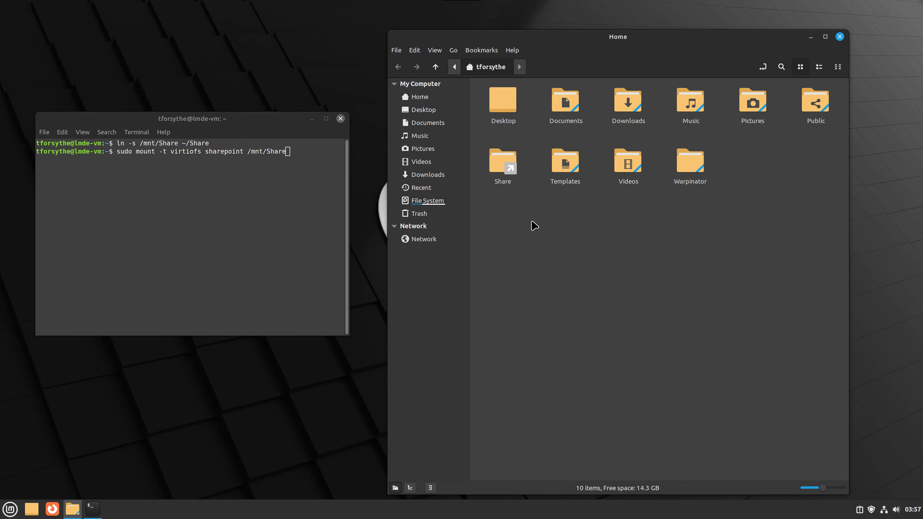
{"action": "left_click", "coordinate": [439, 201]}
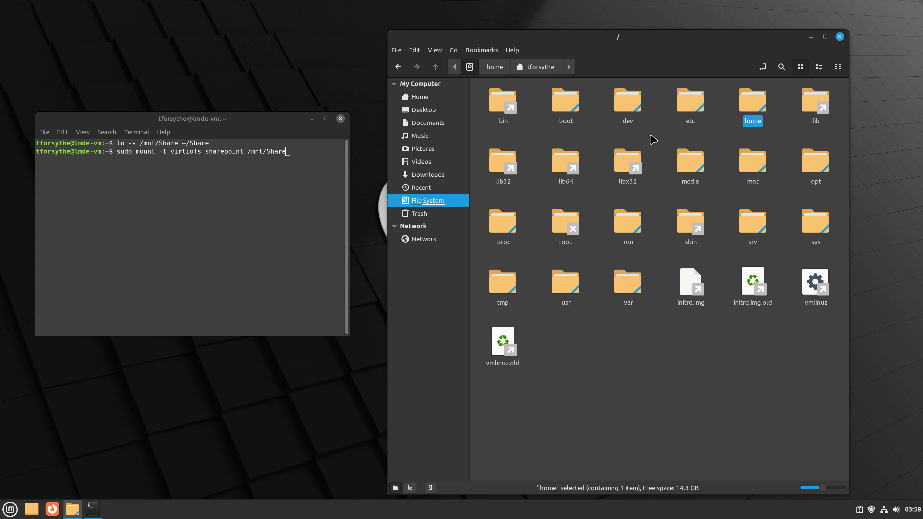
Browse from the root into /etc/network to show if-up.d and interfaces.
{"action": "double_click", "coordinate": [688, 107]}
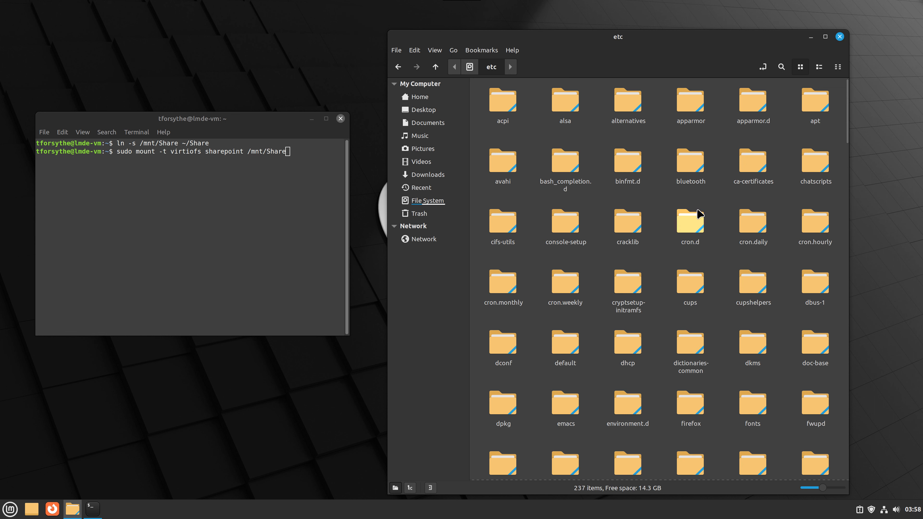
{"action": "scroll", "coordinate": [694, 232], "scroll_direction": "down", "scroll_amount": 3}
{"action": "scroll", "coordinate": [742, 250], "scroll_direction": "down", "scroll_amount": 1}
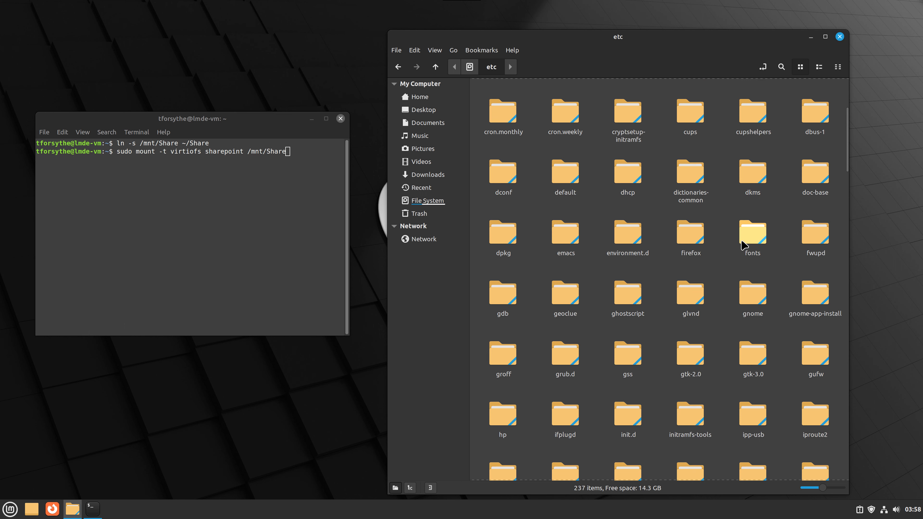
{"action": "scroll", "coordinate": [743, 244], "scroll_direction": "down", "scroll_amount": 2}
{"action": "scroll", "coordinate": [756, 327], "scroll_direction": "down", "scroll_amount": 2}
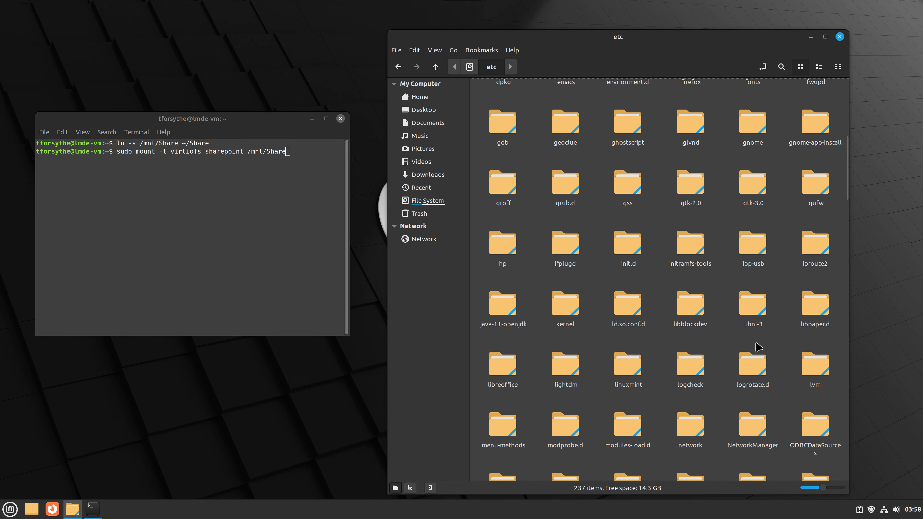
{"action": "scroll", "coordinate": [758, 347], "scroll_direction": "down", "scroll_amount": 2}
{"action": "double_click", "coordinate": [692, 347]}
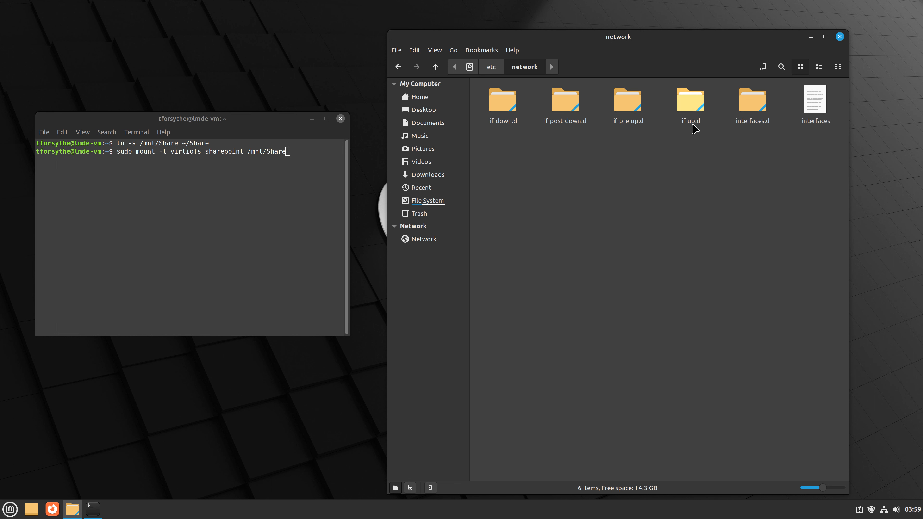
Open the if-up.d folder as root, authenticating with the account password.
{"action": "right_click", "coordinate": [690, 99]}
{"action": "left_click", "coordinate": [723, 241]}
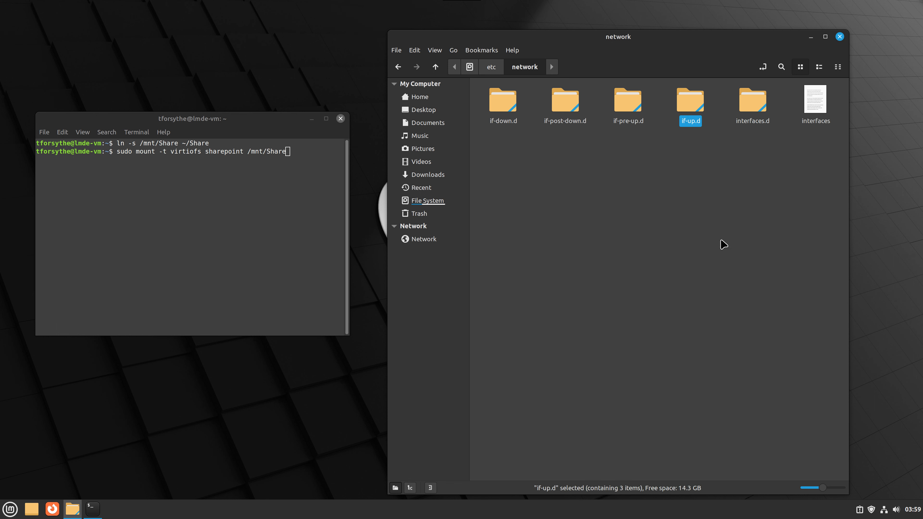
{"action": "type", "text": "••"}
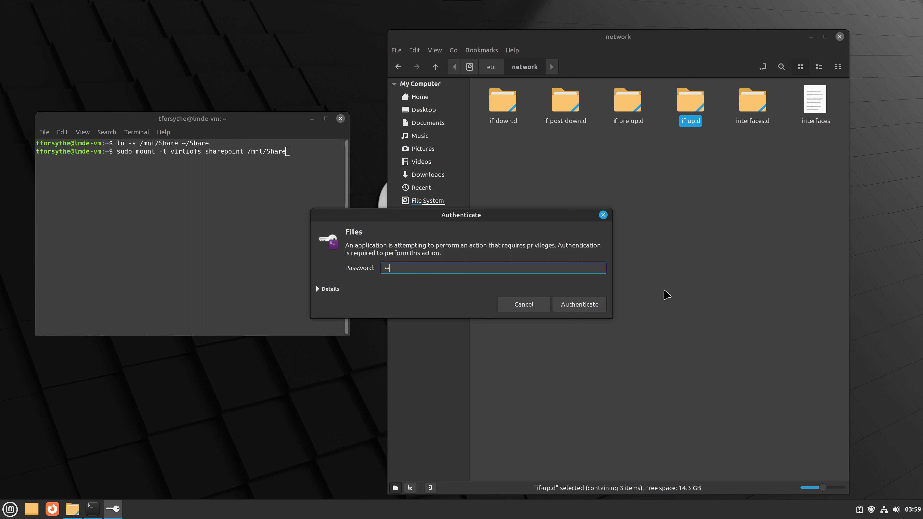
{"action": "type", "text": "••••••••••"}
{"action": "key", "text": "Return"}
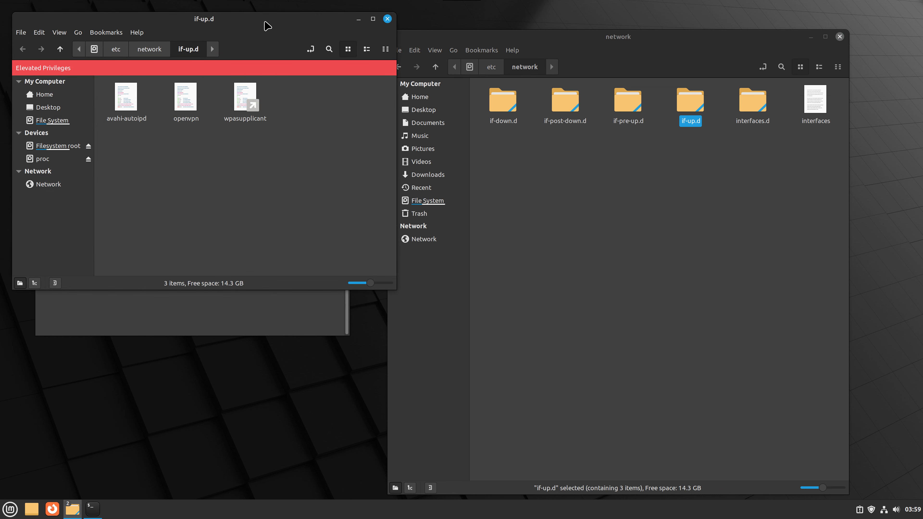
{"action": "left_click_drag", "start_coordinate": [265, 22], "coordinate": [670, 131]}
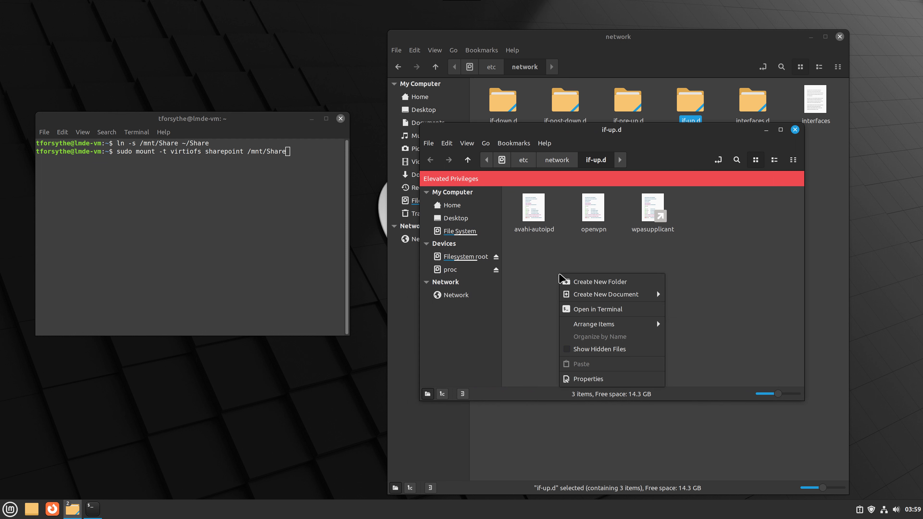
Create an empty document in if-up.d named mountshareddirectory.
{"action": "right_click", "coordinate": [559, 274]}
{"action": "mouse_move", "coordinate": [592, 299]}
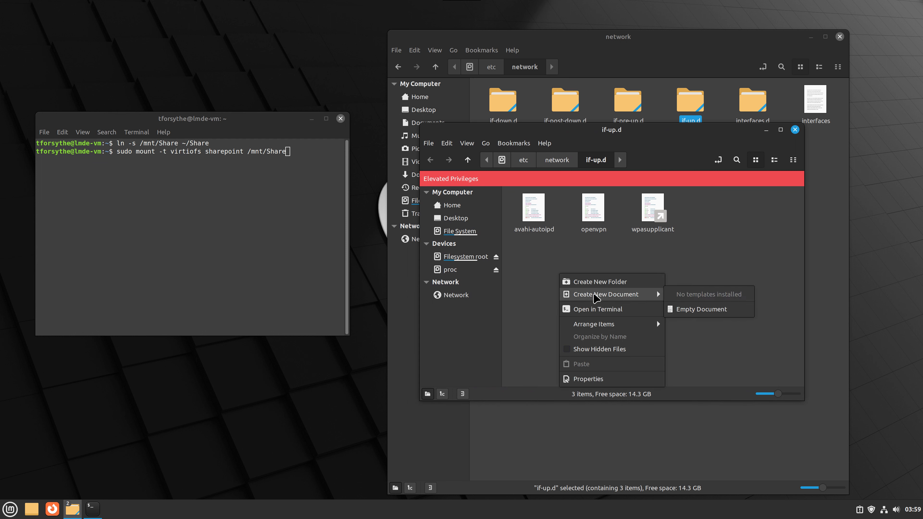
{"action": "left_click", "coordinate": [699, 309]}
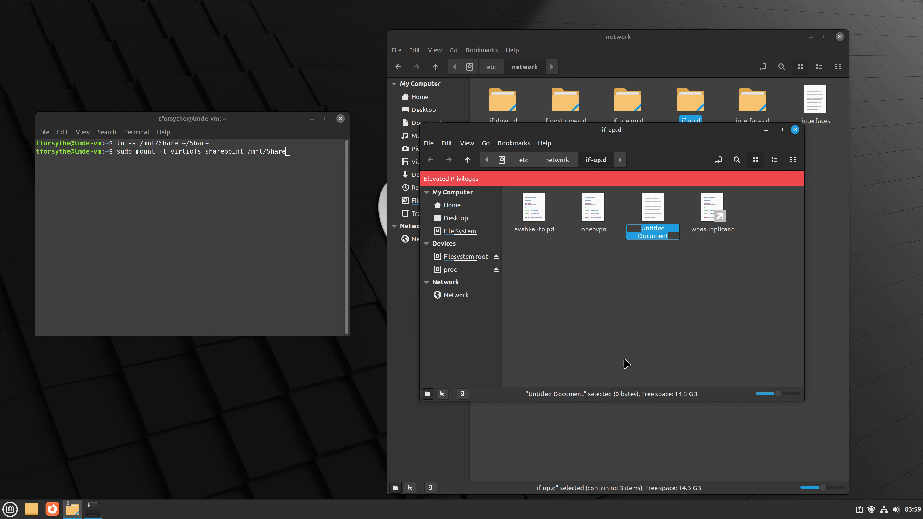
{"action": "type", "text": "mo"}
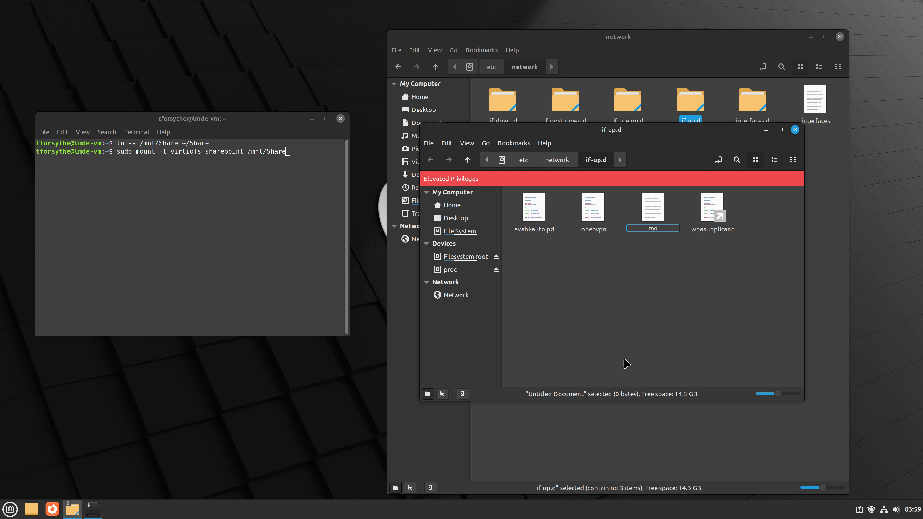
{"action": "type", "text": "untshareddirectory"}
{"action": "left_click", "coordinate": [673, 279]}
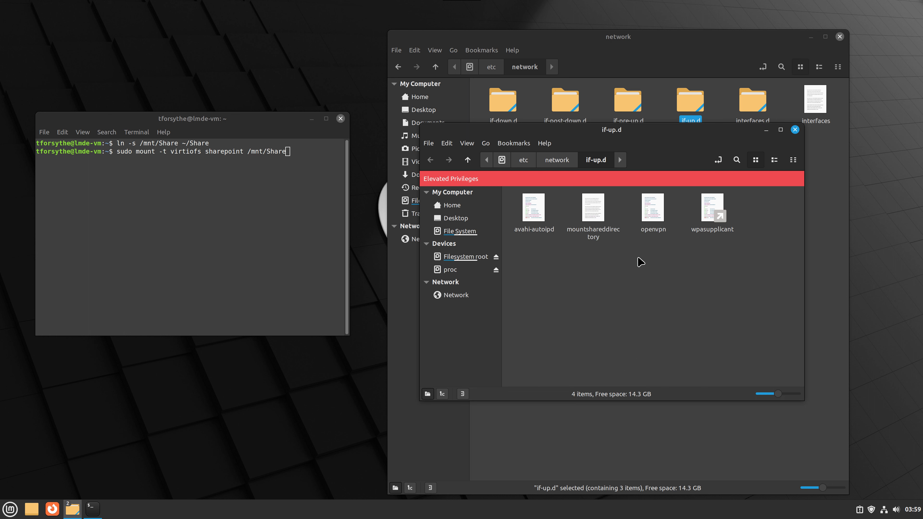
Tick 'Allow executing file as program' in mountshareddirectory's Permissions properties.
{"action": "right_click", "coordinate": [592, 217]}
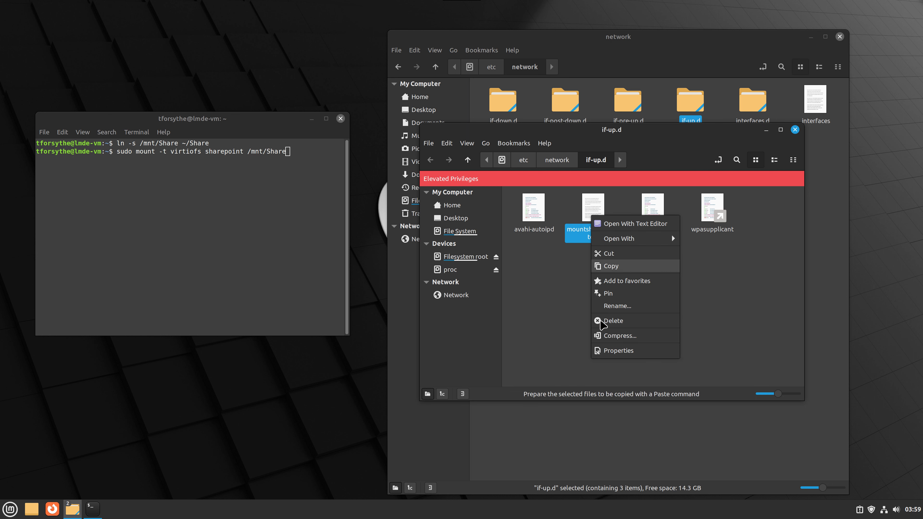
{"action": "left_click", "coordinate": [617, 350]}
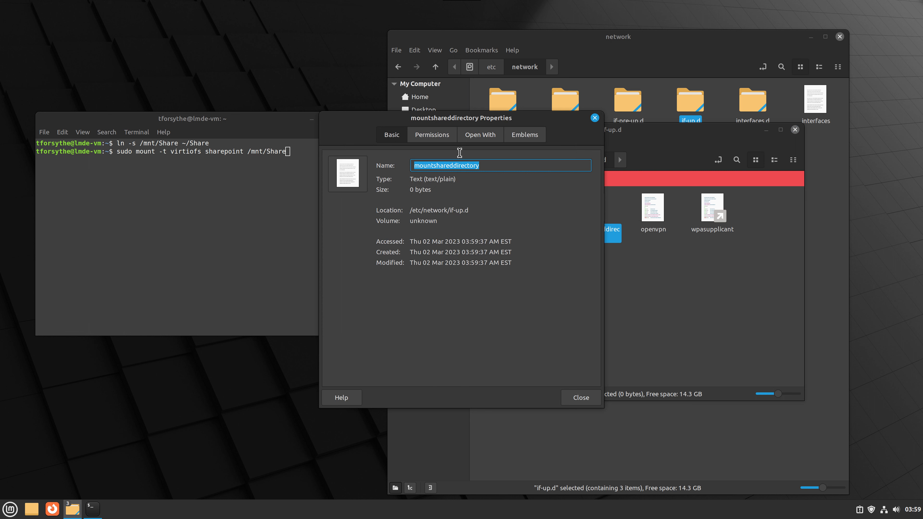
{"action": "left_click", "coordinate": [440, 137]}
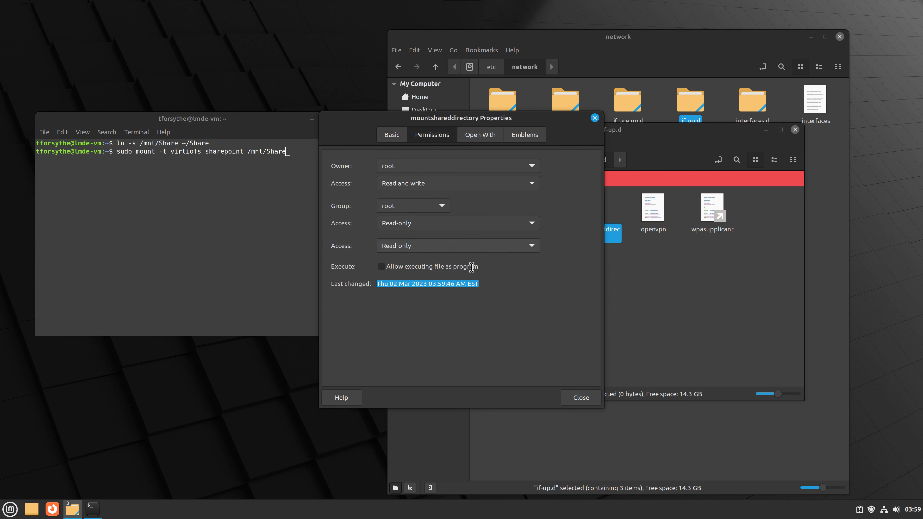
{"action": "left_click", "coordinate": [382, 267]}
{"action": "left_click", "coordinate": [585, 399]}
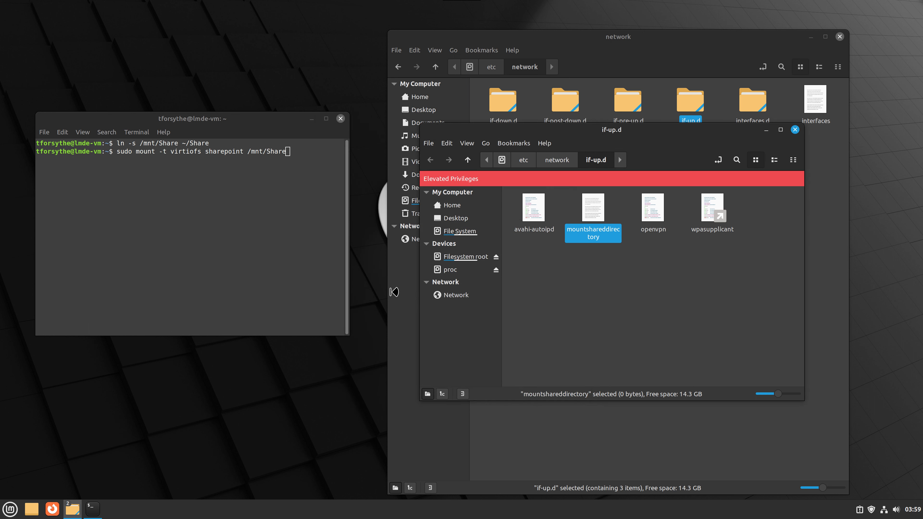
Open mountshareddirectory in the Xed text editor for display.
{"action": "double_click", "coordinate": [591, 224]}
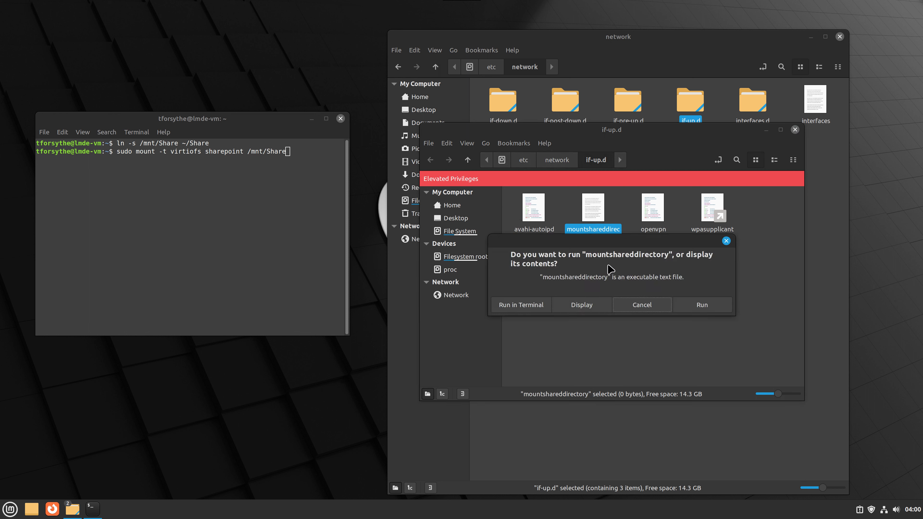
{"action": "left_click", "coordinate": [582, 305]}
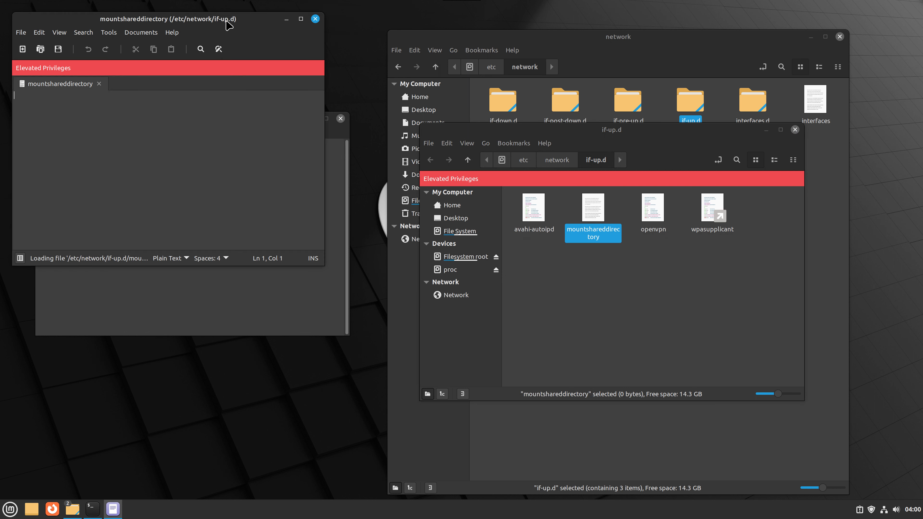
{"action": "left_click_drag", "start_coordinate": [228, 25], "coordinate": [668, 168]}
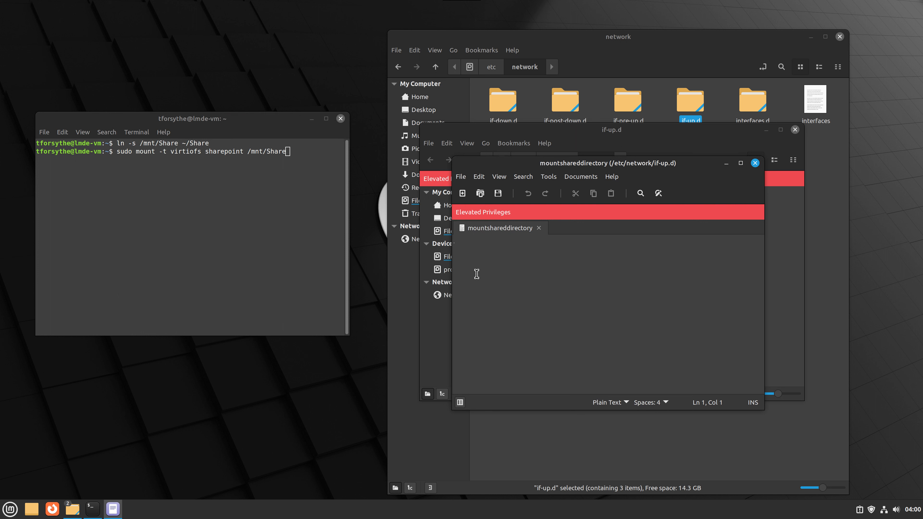
Write '#!/bin/sh' on the first line and 'sleep 3' below it.
{"action": "type", "text": "#!/bin"}
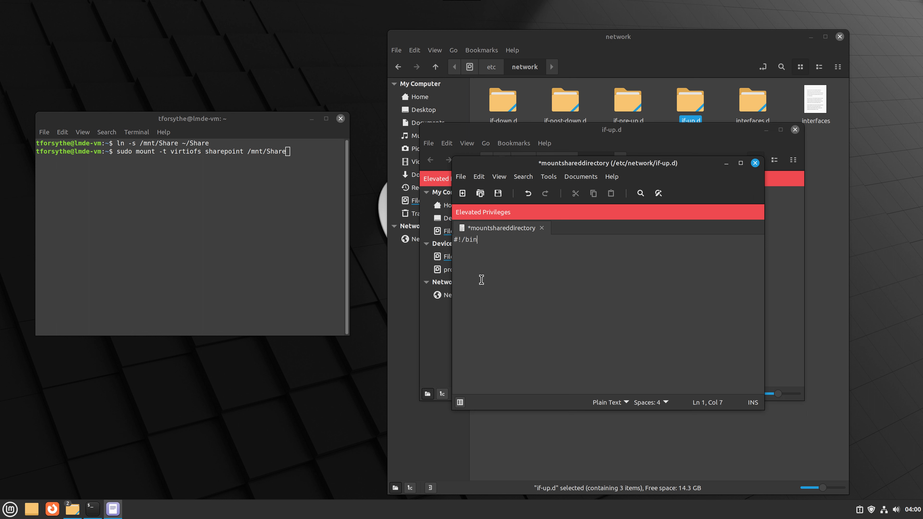
{"action": "type", "text": "/sh"}
{"action": "key", "text": "Return"}
{"action": "type", "text": "s"}
{"action": "type", "text": "eep"}
{"action": "key", "text": "BackSpace"}
{"action": "key", "text": "BackSpace"}
{"action": "key", "text": "BackSpace"}
{"action": "type", "text": "leep 5"}
{"action": "key", "text": "BackSpace"}
{"action": "type", "text": "3"}
Copy the 'mount -t virtiofs sharepoint /mnt/Share' command from the terminal.
{"action": "left_click", "coordinate": [137, 153]}
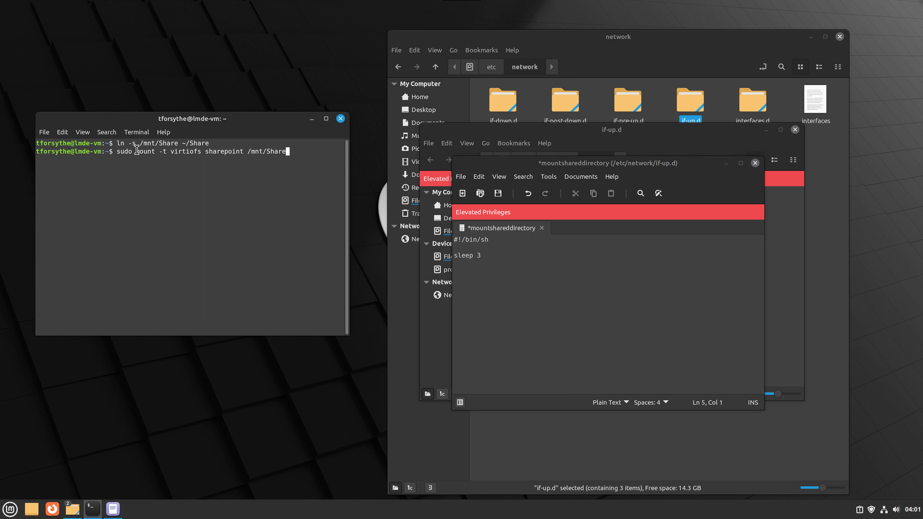
{"action": "left_click_drag", "start_coordinate": [135, 153], "coordinate": [288, 153]}
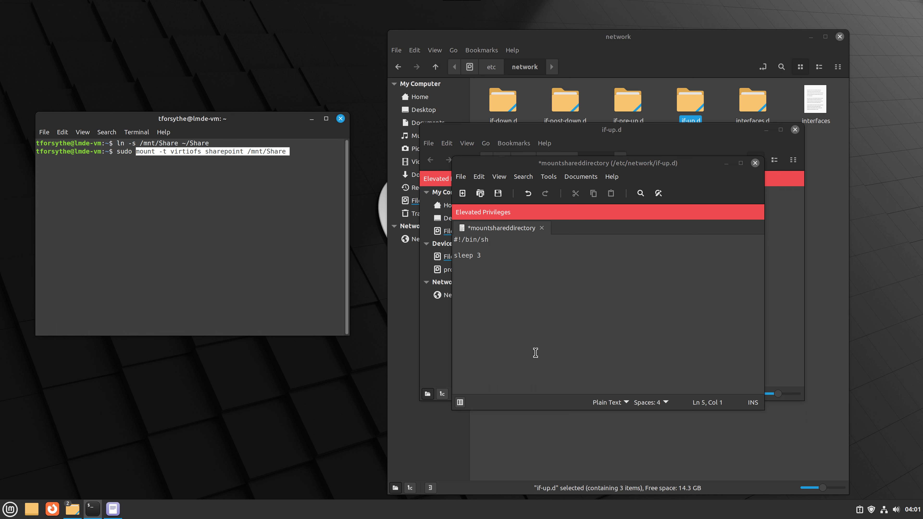
{"action": "key", "text": "ctrl+c"}
{"action": "left_click", "coordinate": [467, 272]}
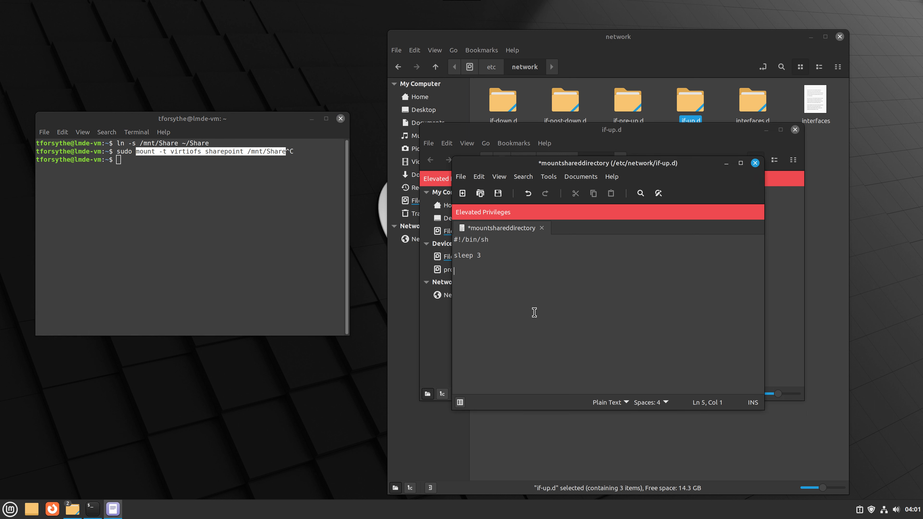
{"action": "right_click", "coordinate": [462, 269]}
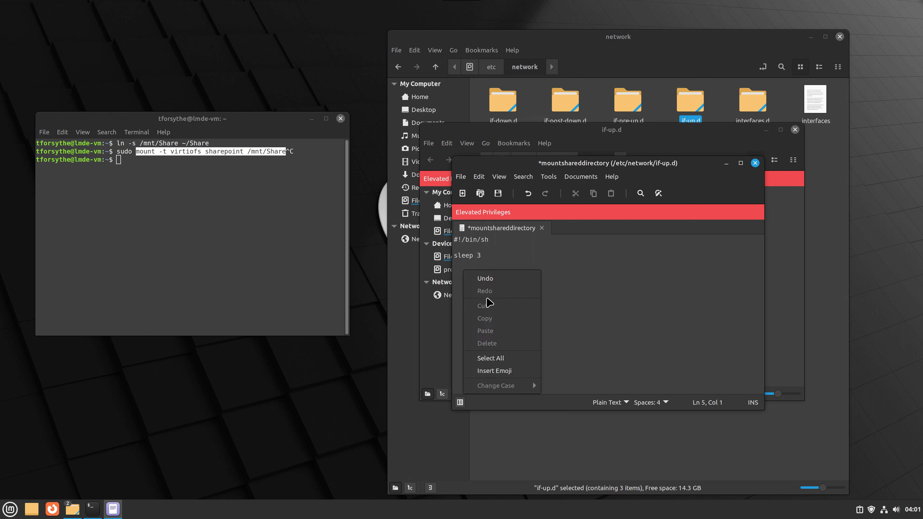
{"action": "left_click", "coordinate": [228, 148]}
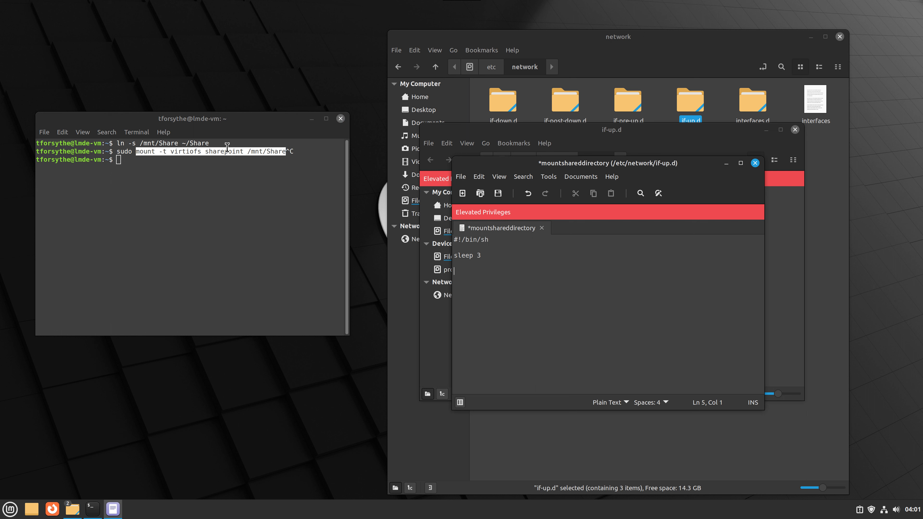
{"action": "right_click", "coordinate": [227, 156]}
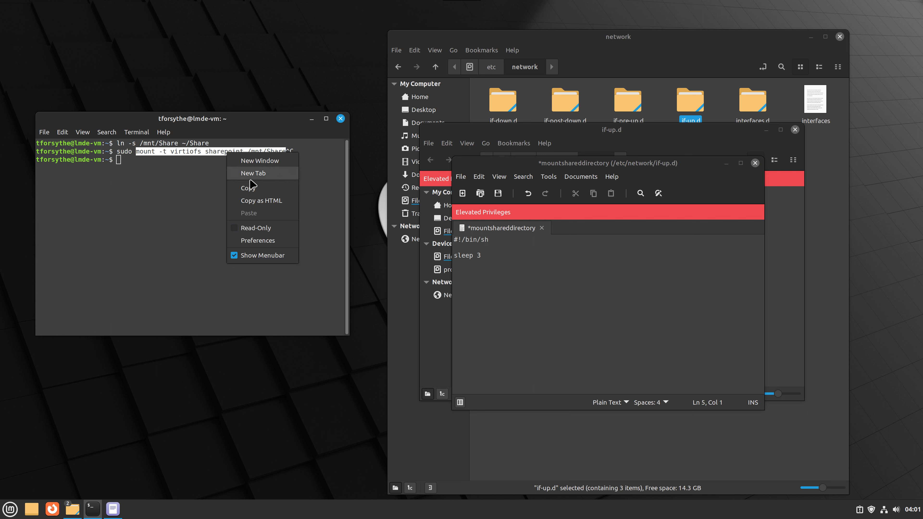
{"action": "left_click", "coordinate": [254, 188]}
Paste the mount command on line 5 and end the script with 'exit 0'.
{"action": "left_click", "coordinate": [463, 270]}
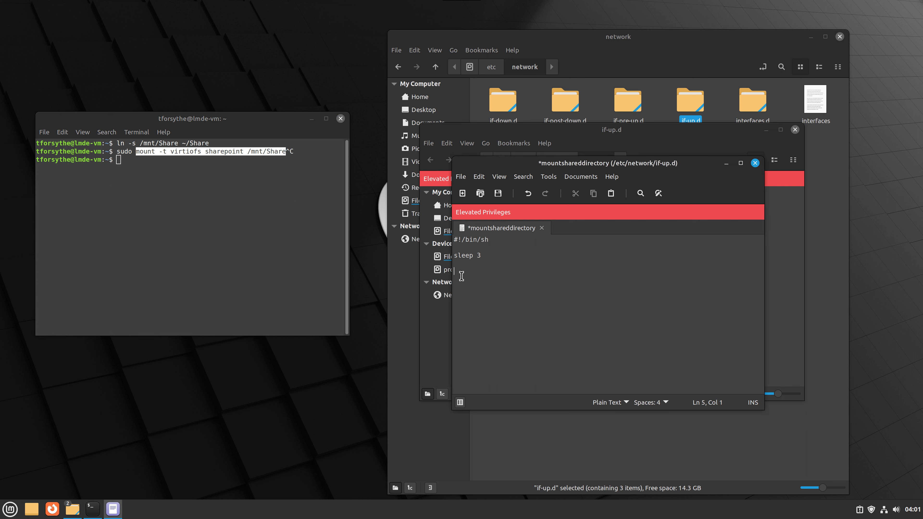
{"action": "right_click", "coordinate": [460, 274]}
{"action": "left_click", "coordinate": [482, 335]}
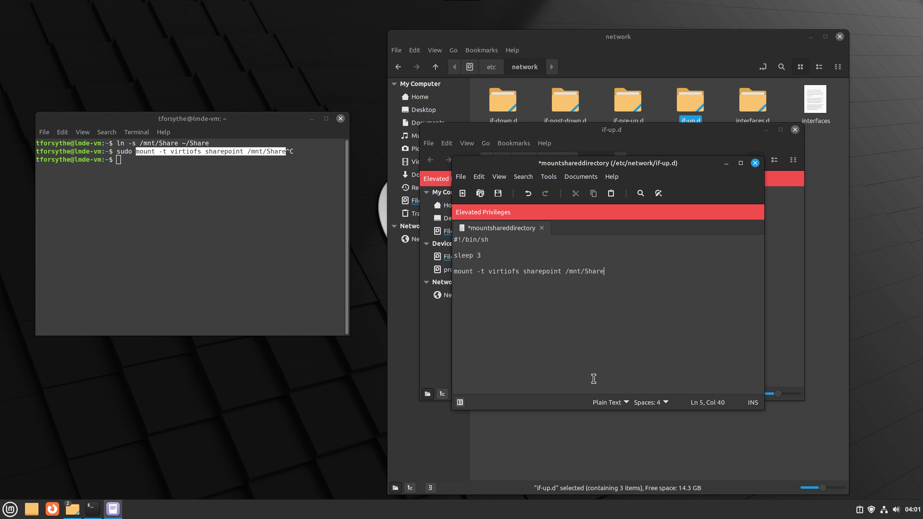
{"action": "key", "text": "Return"}
{"action": "key", "text": "Return"}
{"action": "type", "text": "exit 0"}
Save the mountshareddirectory script.
{"action": "left_click", "coordinate": [493, 240]}
{"action": "left_click_drag", "start_coordinate": [492, 240], "coordinate": [444, 239]}
{"action": "left_click", "coordinate": [530, 257]}
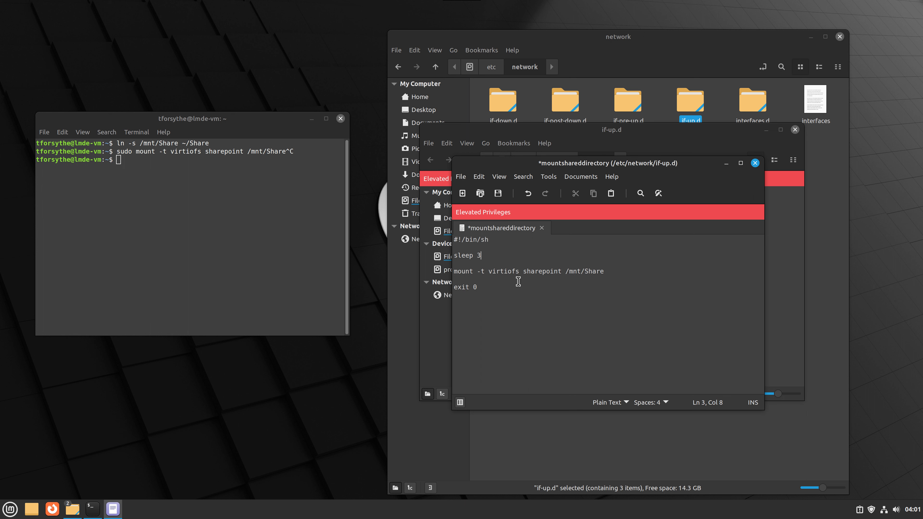
{"action": "left_click", "coordinate": [498, 195]}
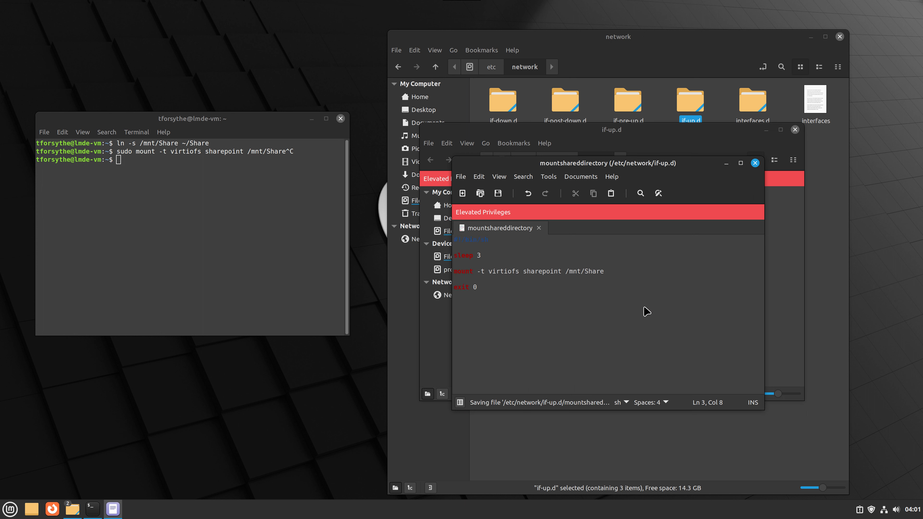
Close Xed, the root if-up.d window and the terminal.
{"action": "left_click", "coordinate": [755, 163]}
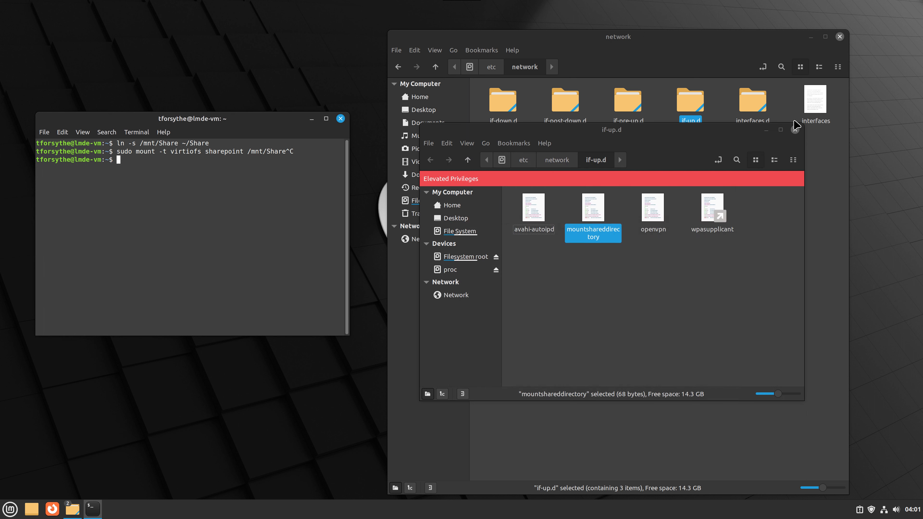
{"action": "left_click", "coordinate": [795, 129]}
{"action": "left_click", "coordinate": [340, 119]}
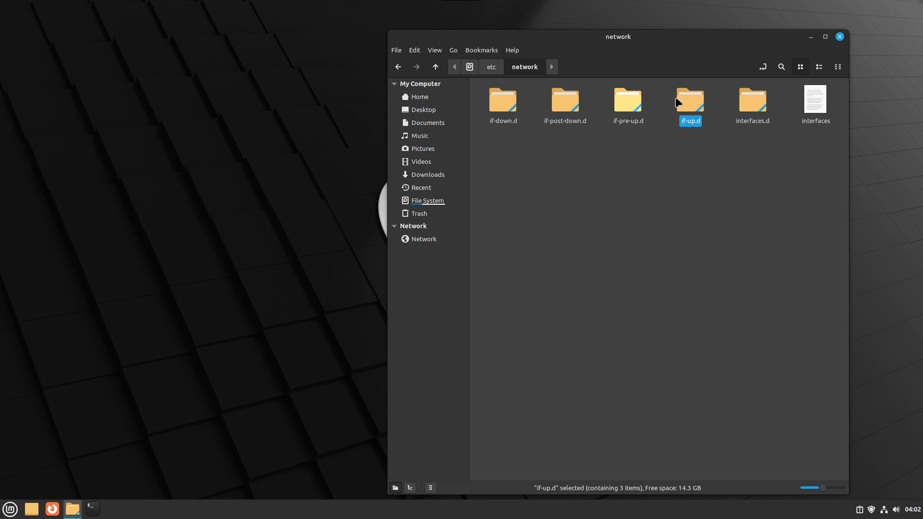